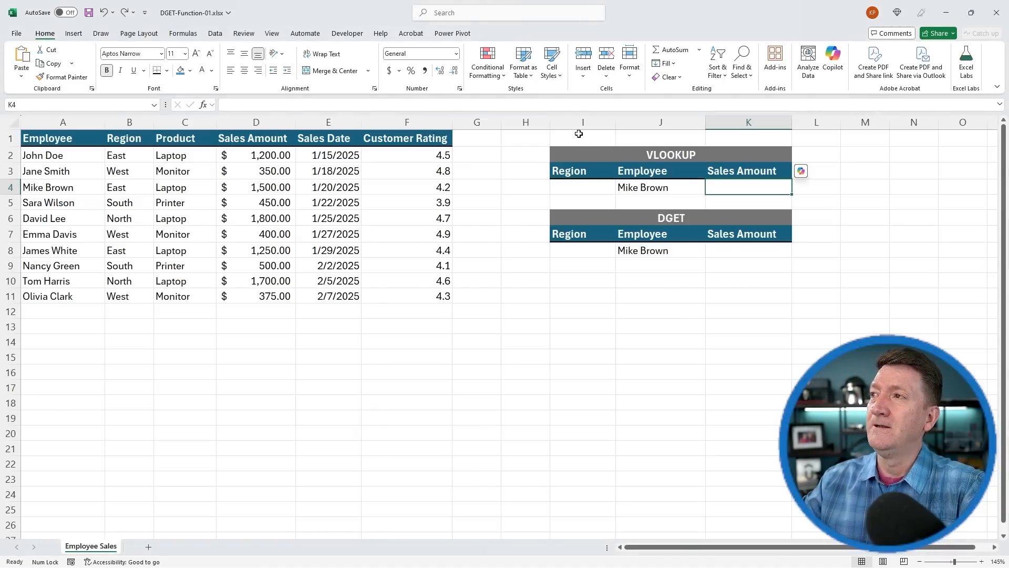
{"action": "left_click_drag", "start_coordinate": [630, 171], "coordinate": [693, 188]}
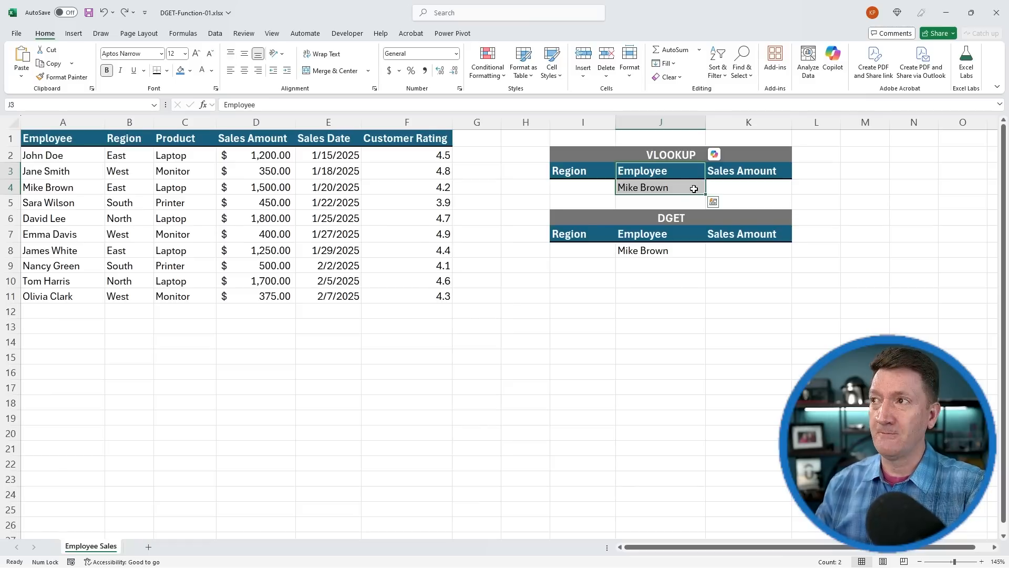
{"action": "left_click_drag", "start_coordinate": [63, 140], "coordinate": [59, 298]}
{"action": "left_click", "coordinate": [59, 187]}
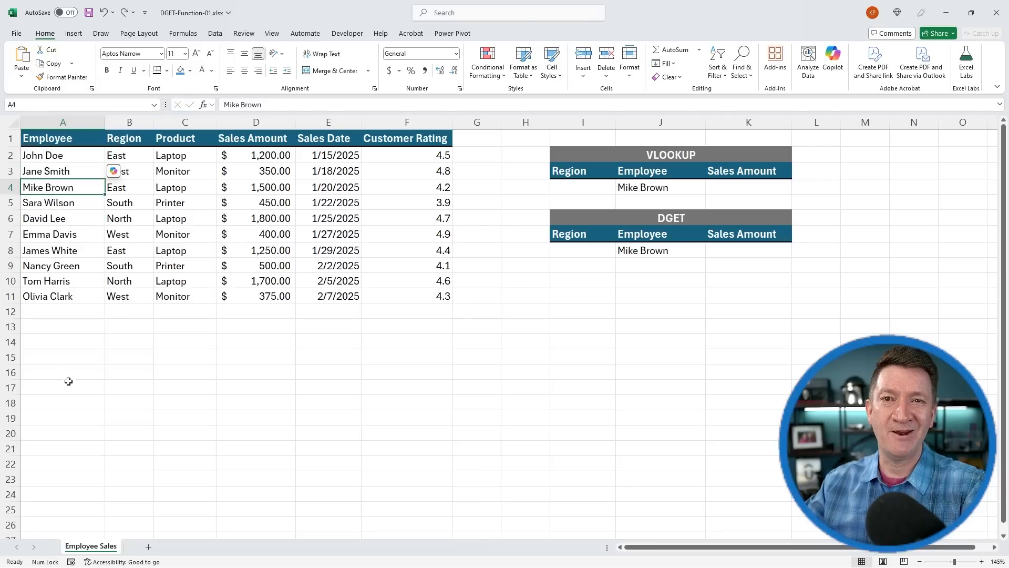
Look up the employee's sales amount in K4 with =VLOOKUP(J4,A2:F11,4,FALSE) and apply the Accounting number format.
{"action": "left_click", "coordinate": [728, 190]}
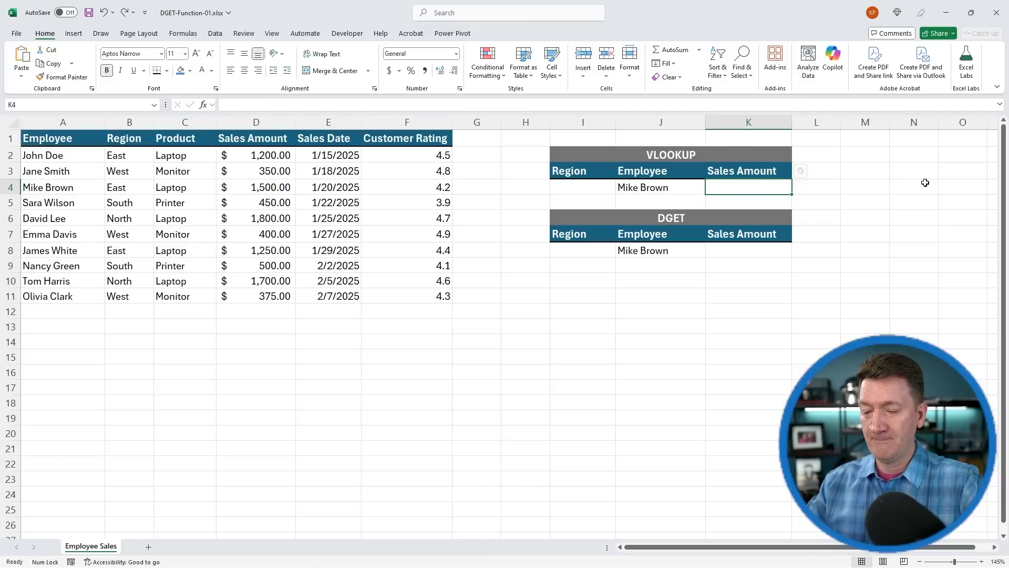
{"action": "type", "text": "=vloo"}
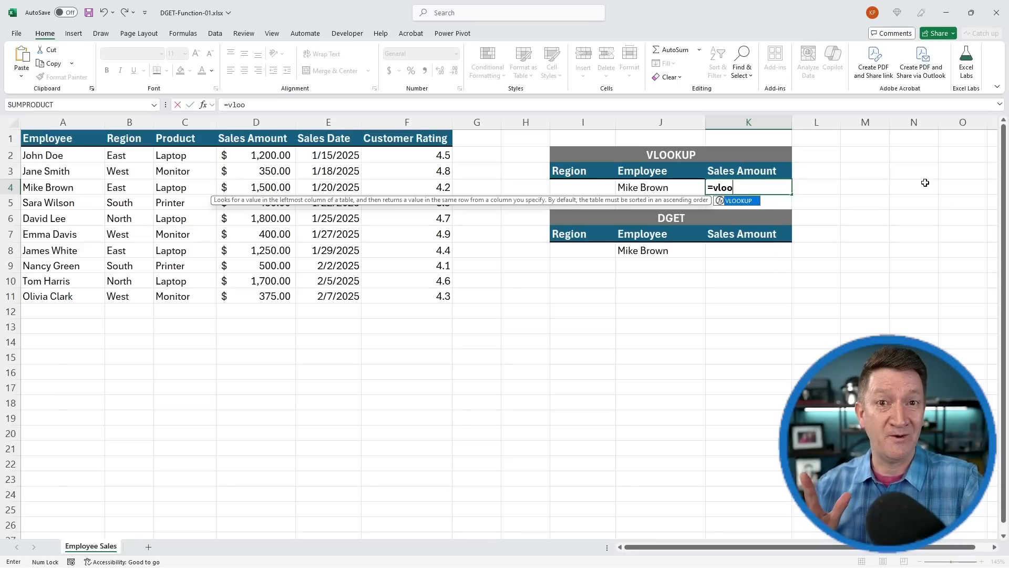
{"action": "key", "text": "Tab"}
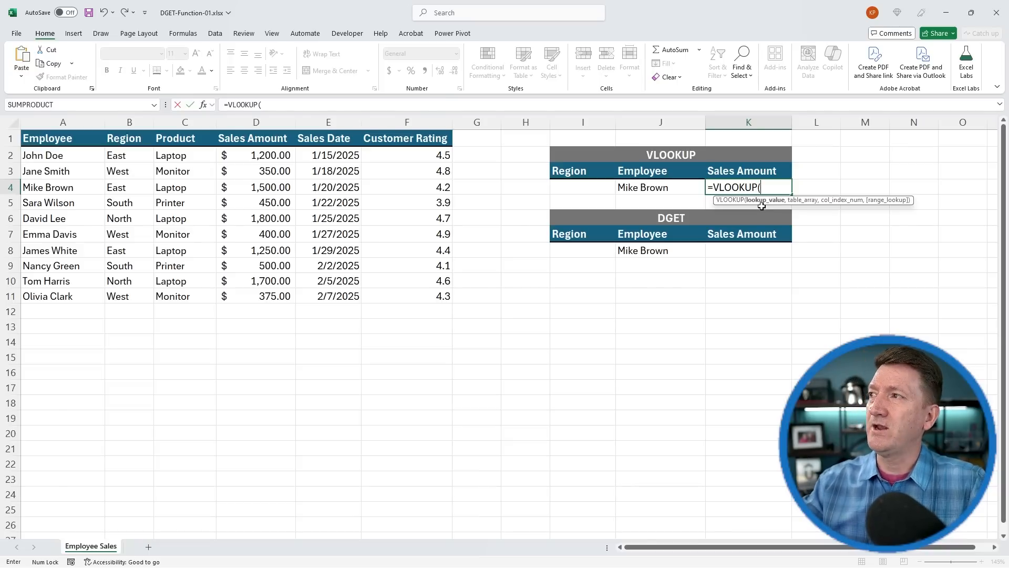
{"action": "left_click", "coordinate": [639, 185]}
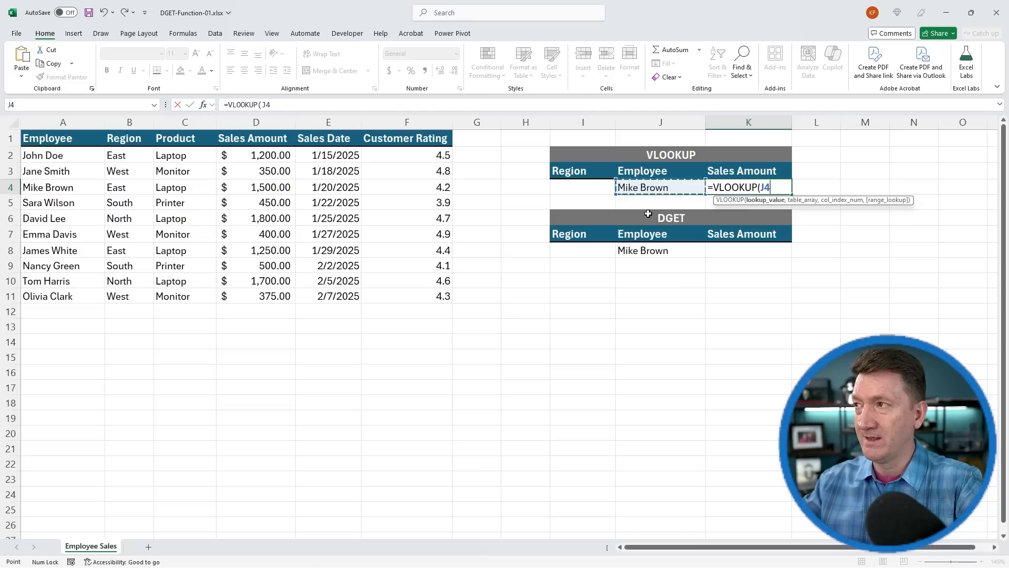
{"action": "type", "text": ","}
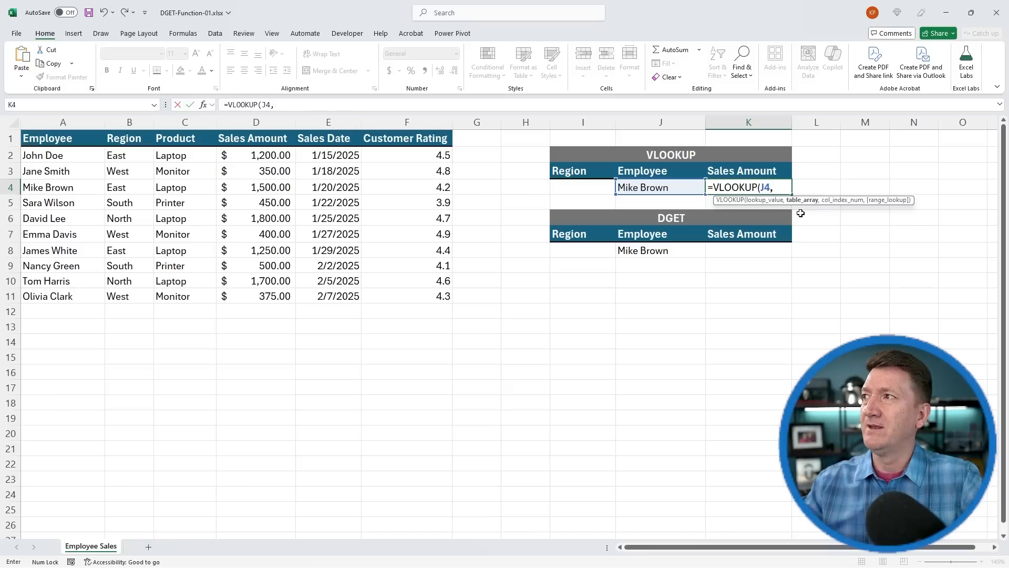
{"action": "left_click_drag", "start_coordinate": [42, 157], "coordinate": [402, 294]}
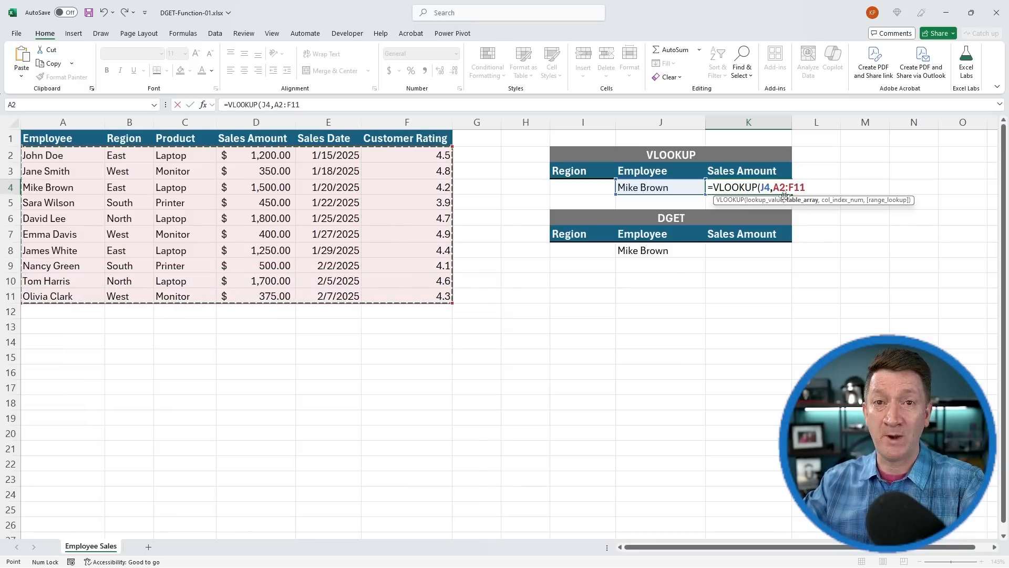
{"action": "type", "text": ",4"}
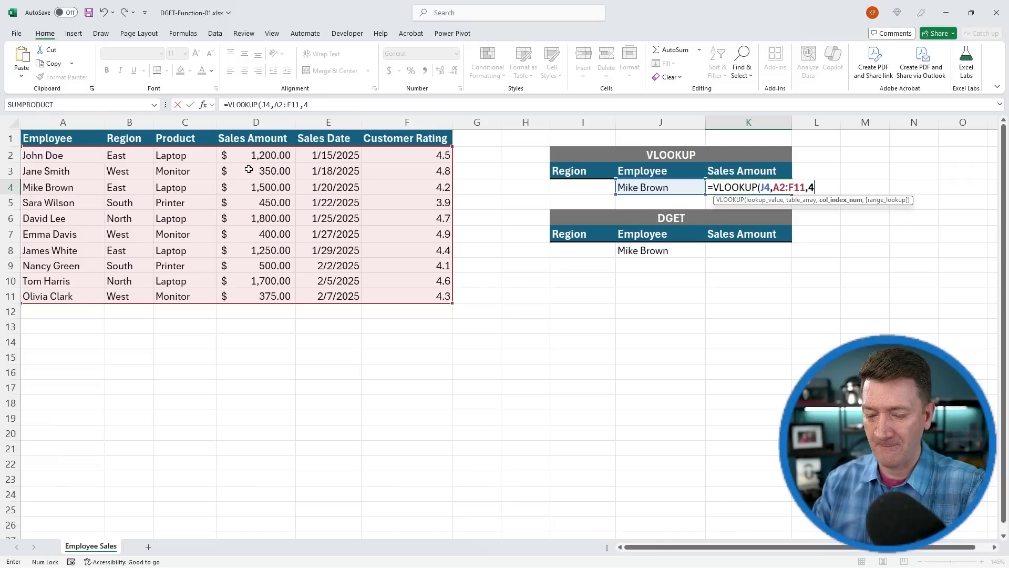
{"action": "type", "text": ","}
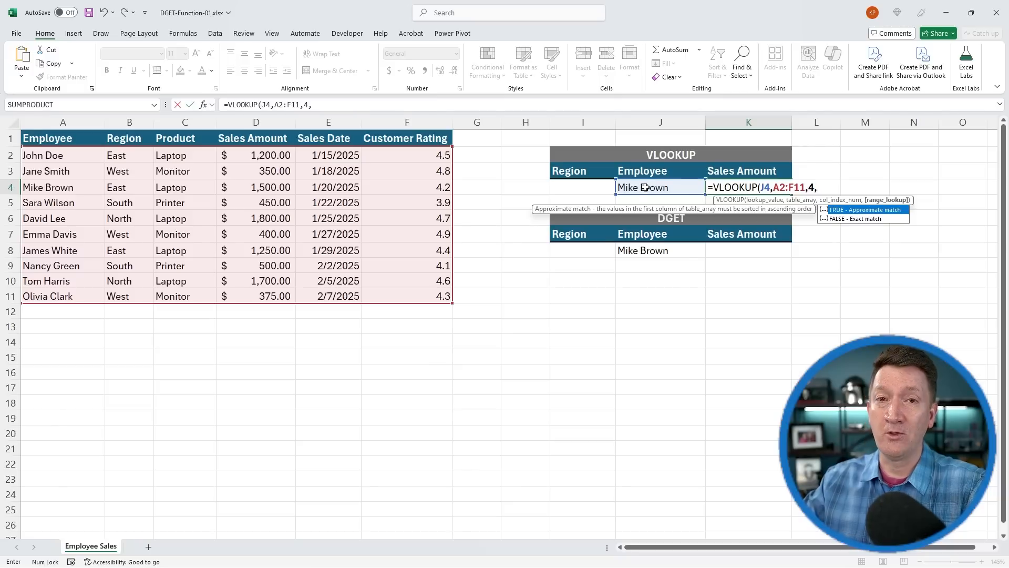
{"action": "double_click", "coordinate": [856, 220]}
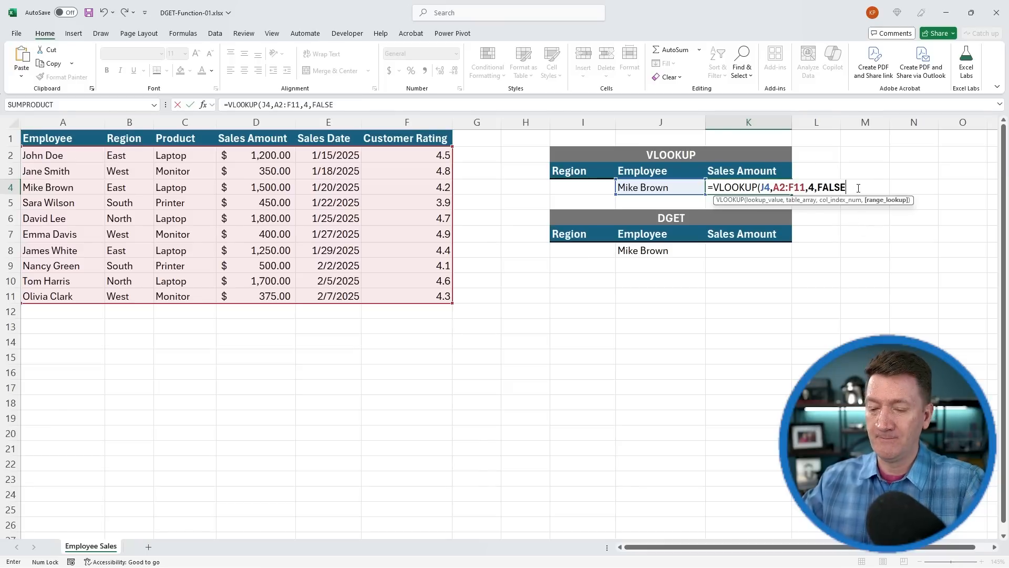
{"action": "type", "text": ")"}
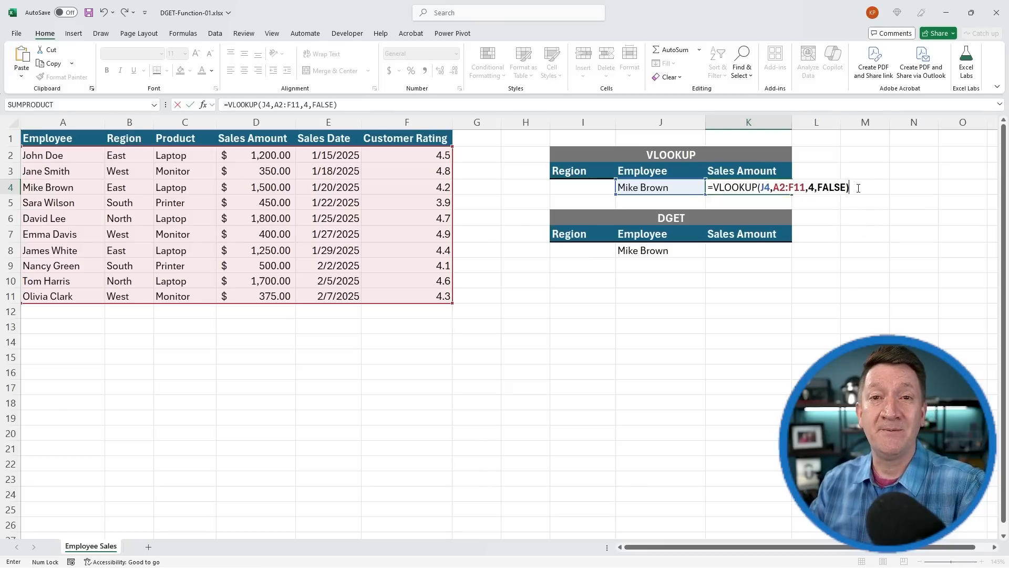
{"action": "key", "text": "Return"}
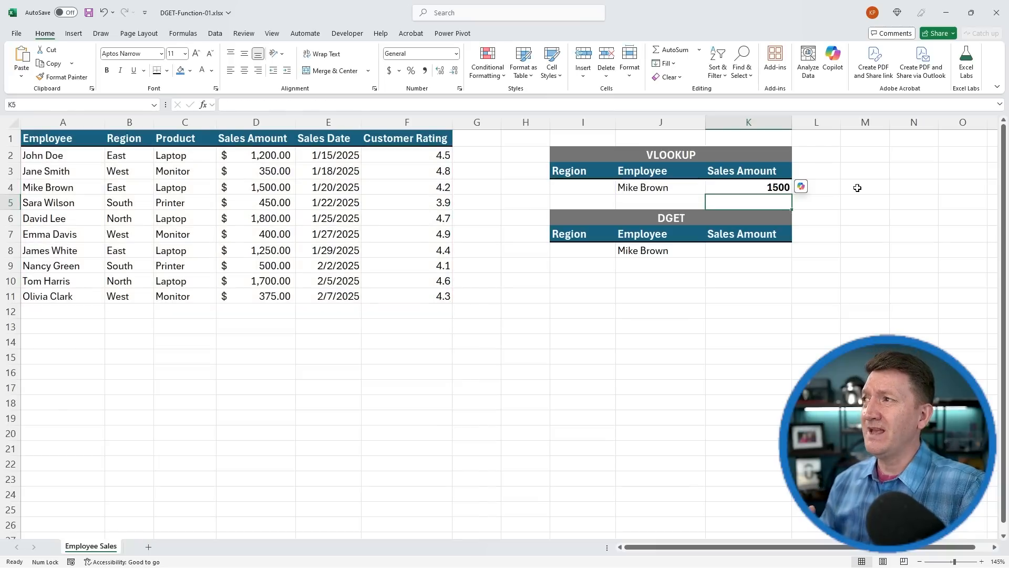
{"action": "left_click", "coordinate": [726, 185]}
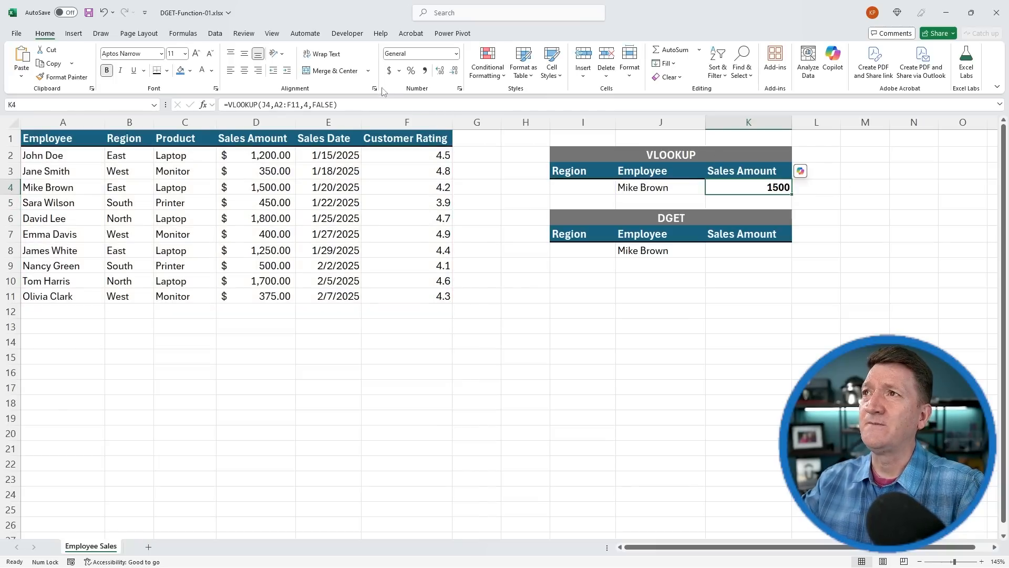
{"action": "left_click", "coordinate": [389, 72]}
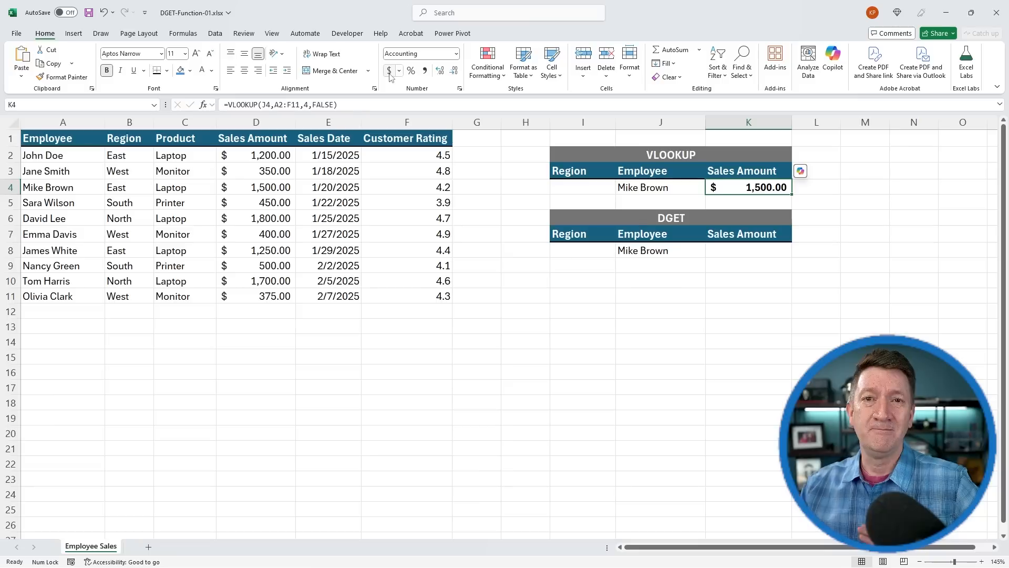
{"action": "left_click", "coordinate": [38, 187]}
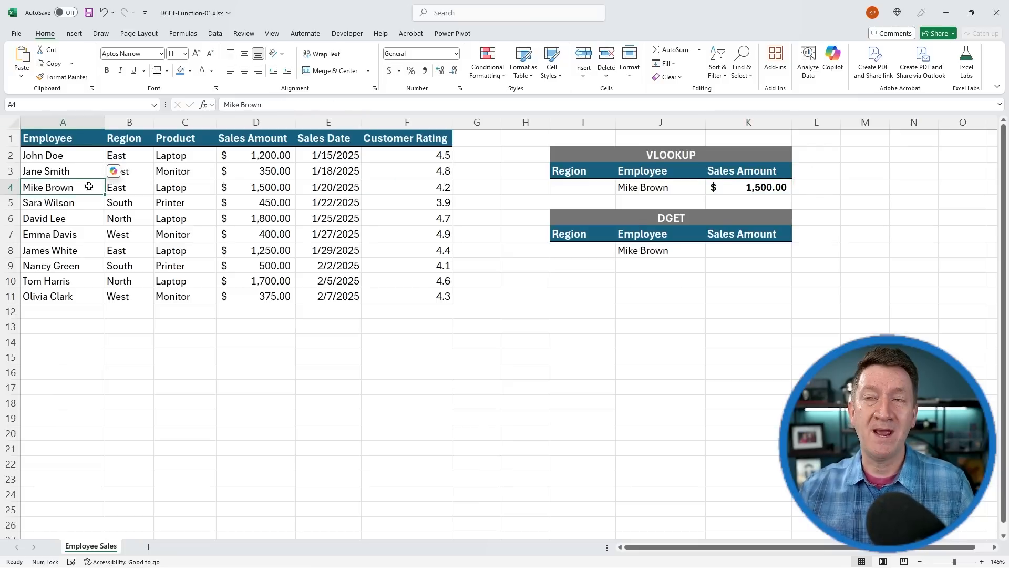
{"action": "left_click", "coordinate": [258, 188]}
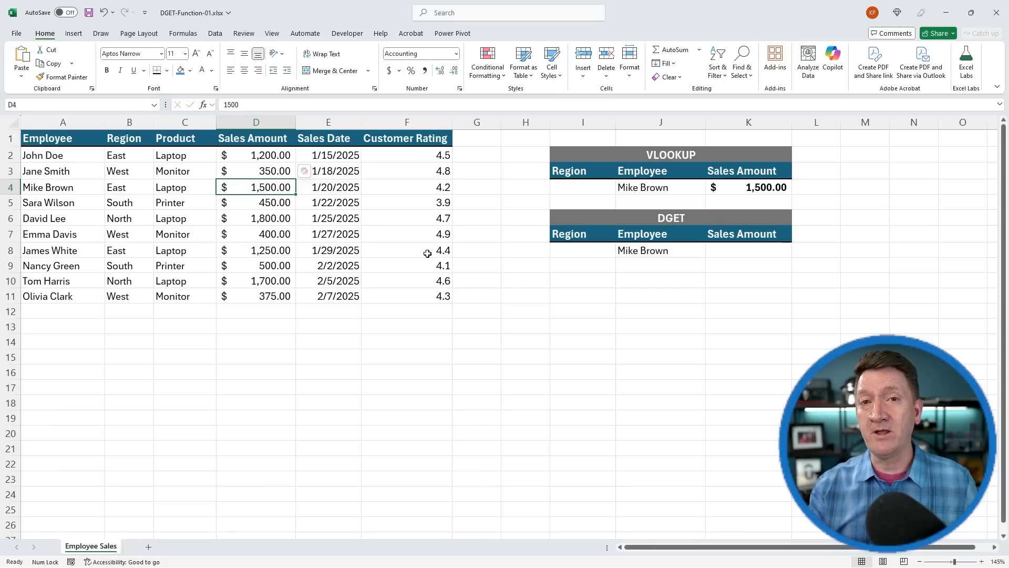
{"action": "left_click_drag", "start_coordinate": [69, 155], "coordinate": [427, 297]}
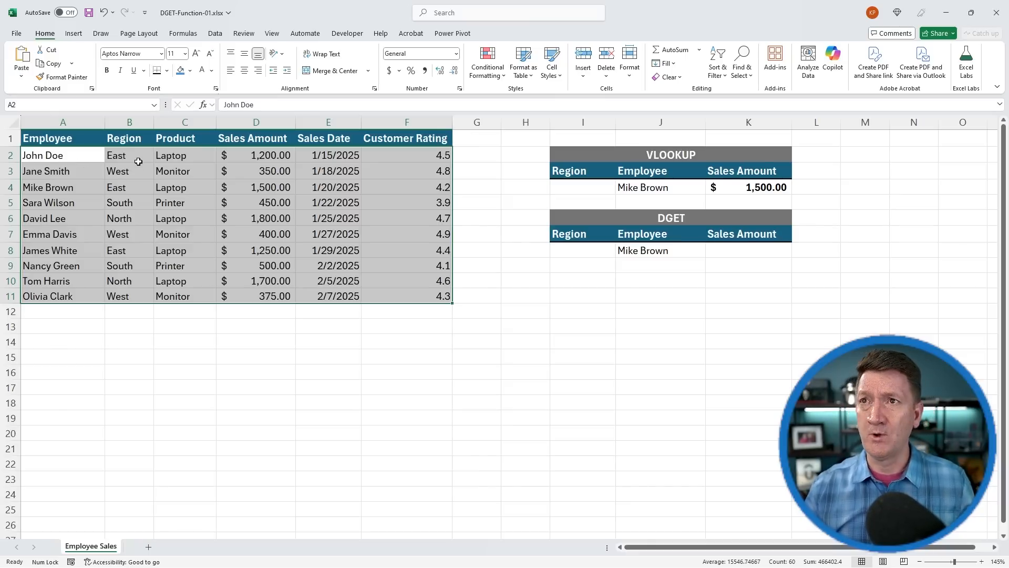
{"action": "left_click_drag", "start_coordinate": [138, 161], "coordinate": [394, 300]}
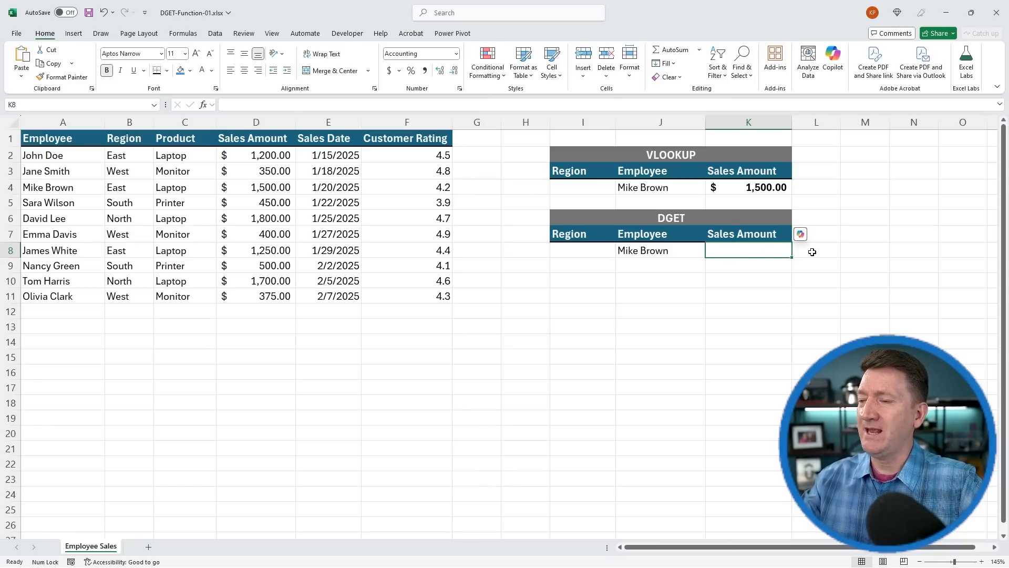
Enter =DGET(A1:F11,D1,J7:J8) in K8 to retrieve the sales amount for the employee in the criteria range.
{"action": "type", "text": "=dg"}
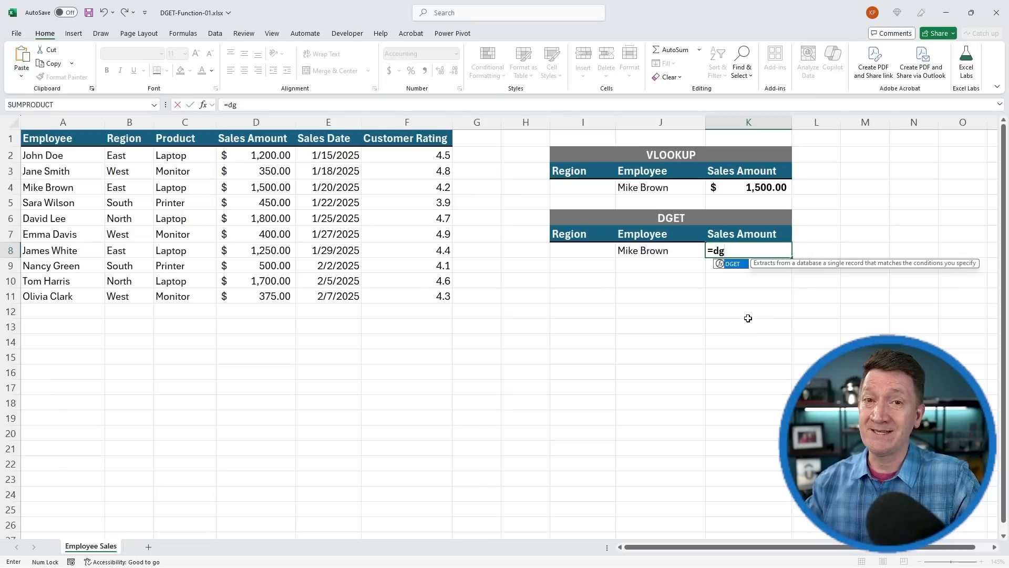
{"action": "key", "text": "Tab"}
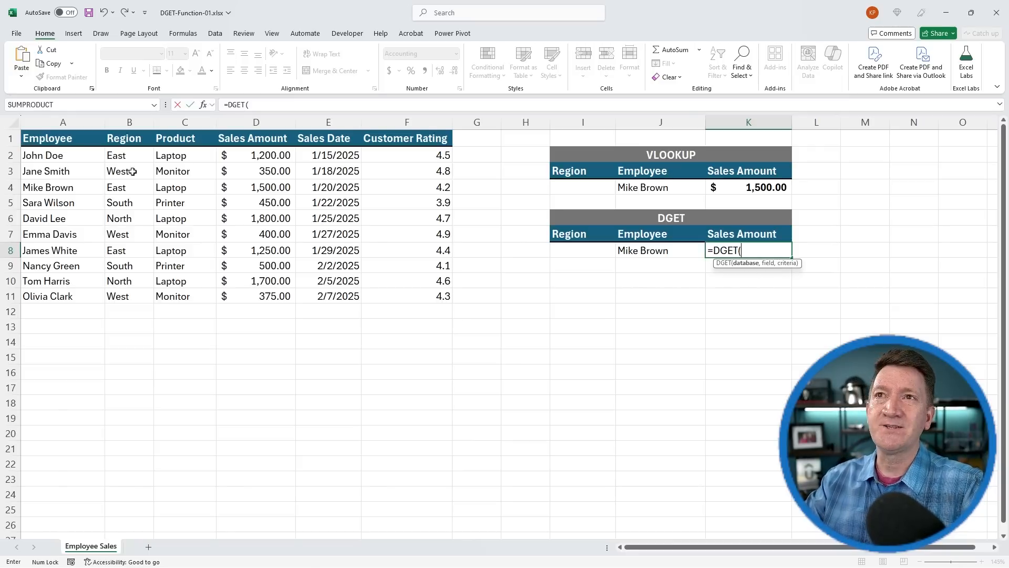
{"action": "left_click_drag", "start_coordinate": [72, 143], "coordinate": [411, 291]}
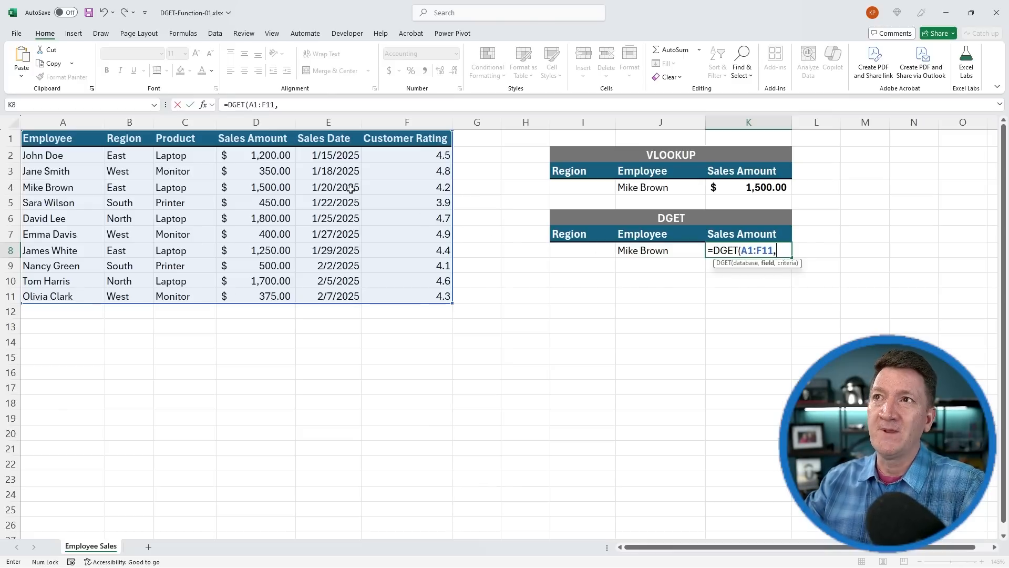
{"action": "left_click", "coordinate": [242, 137]}
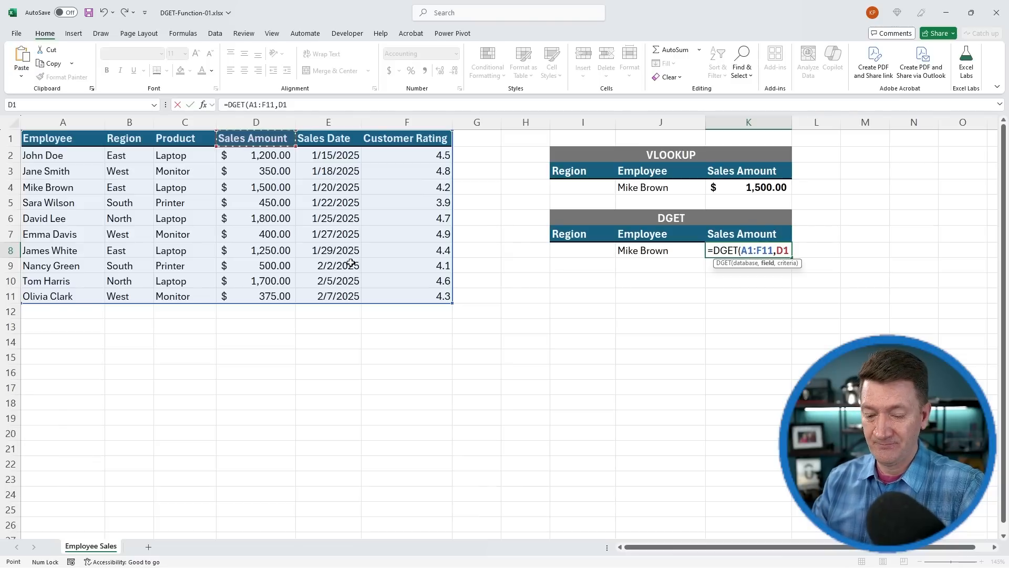
{"action": "type", "text": ","}
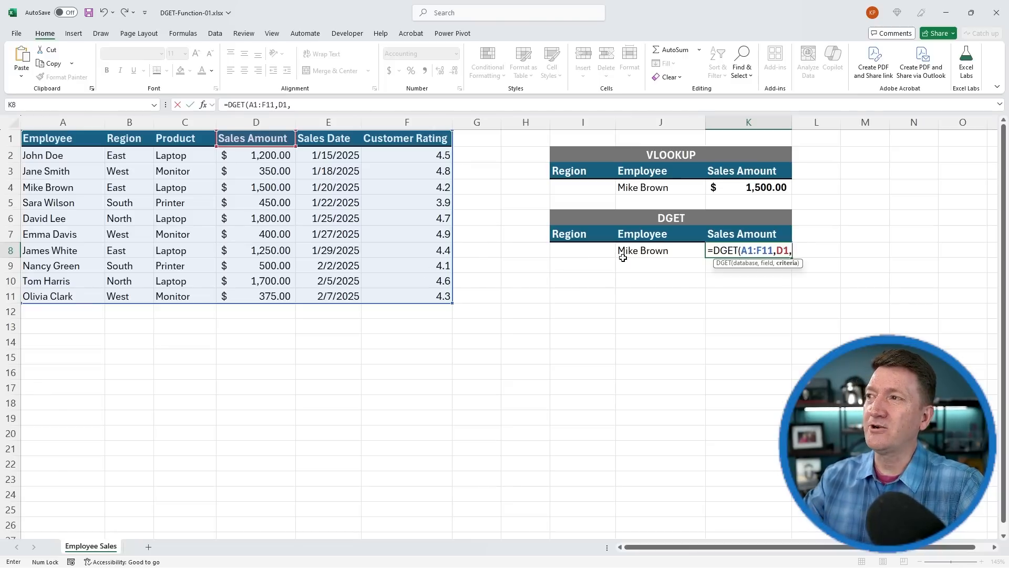
{"action": "left_click", "coordinate": [628, 236]}
{"action": "left_click_drag", "start_coordinate": [628, 236], "coordinate": [628, 248]}
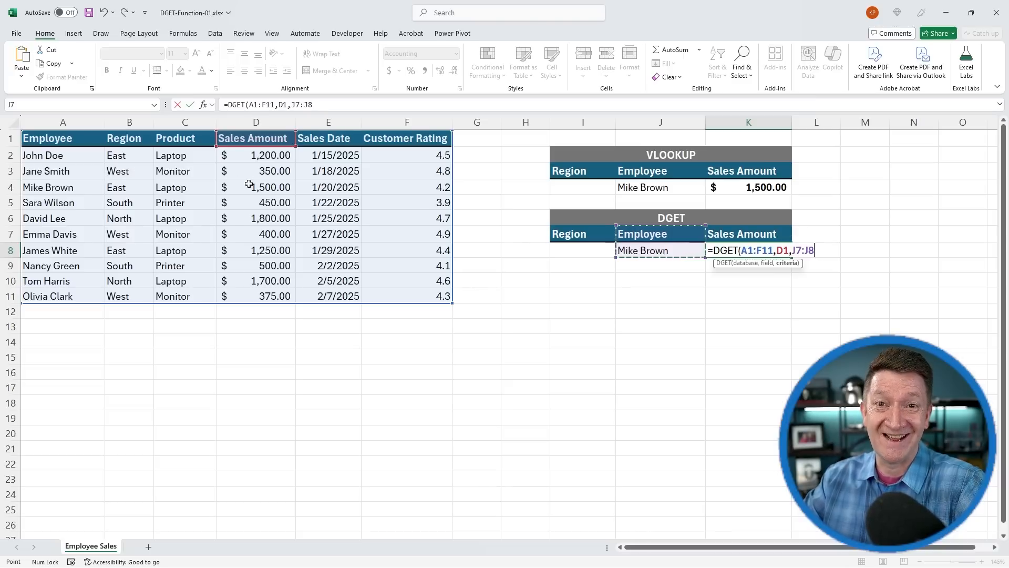
{"action": "type", "text": ")"}
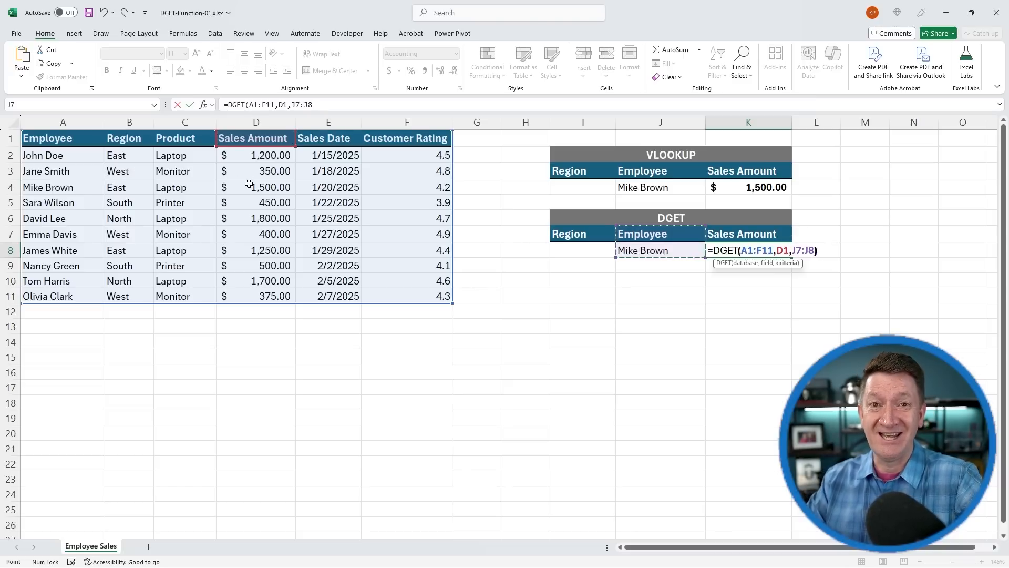
{"action": "key", "text": "Return"}
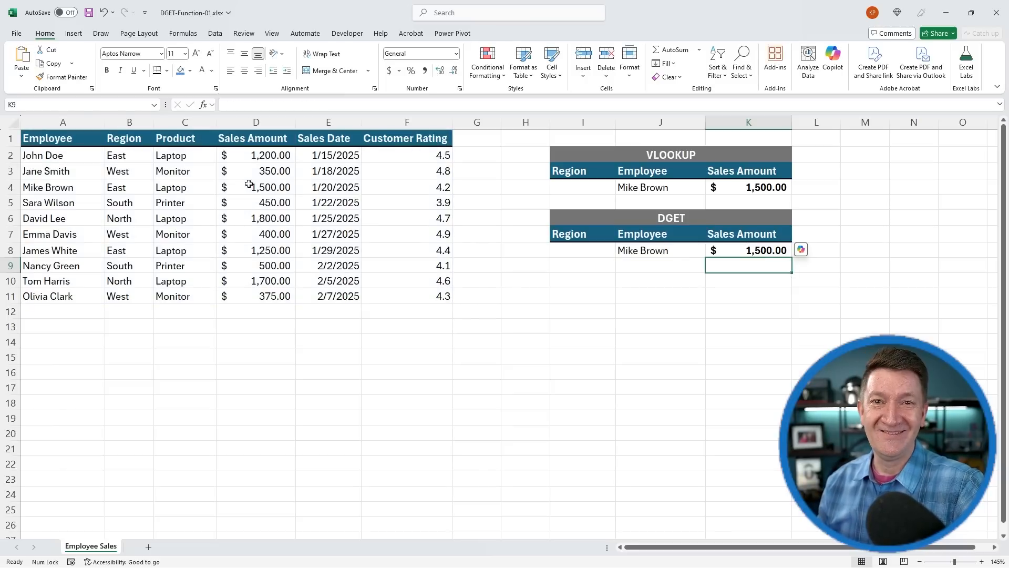
Examine the field argument of the DGET formula in K8 and the header cell it references.
{"action": "left_click", "coordinate": [724, 250]}
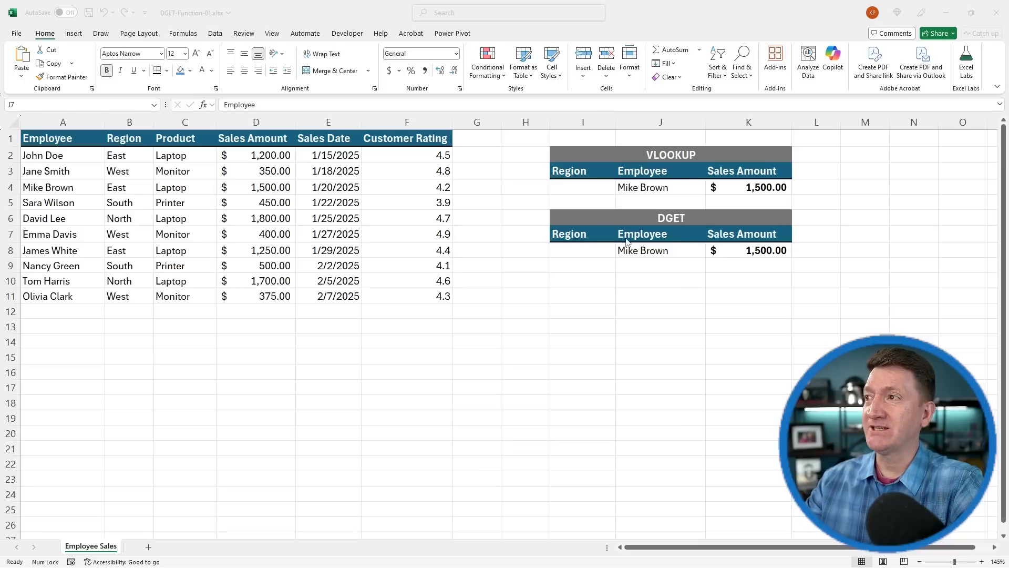
{"action": "left_click", "coordinate": [637, 251]}
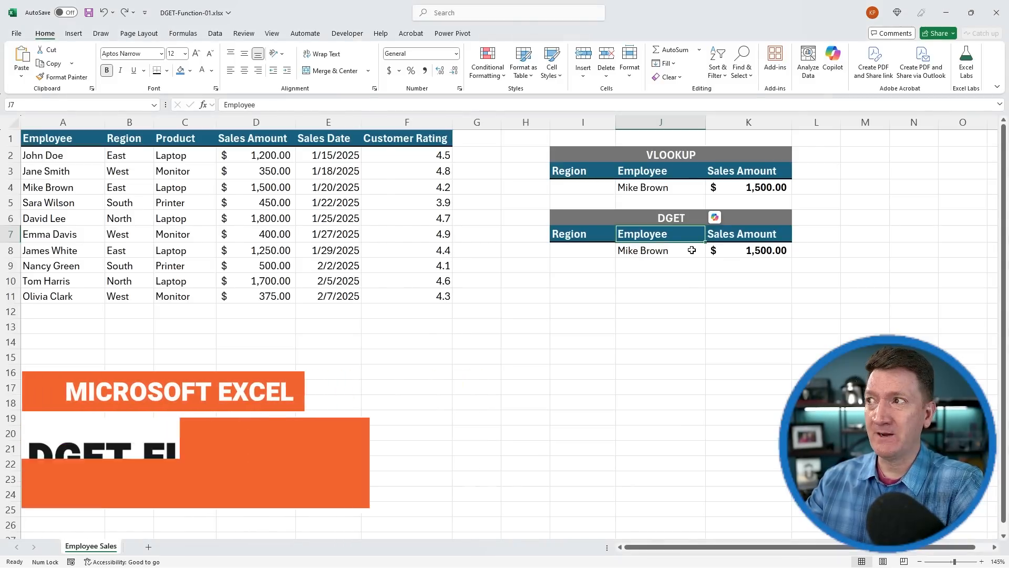
{"action": "left_click", "coordinate": [731, 251]}
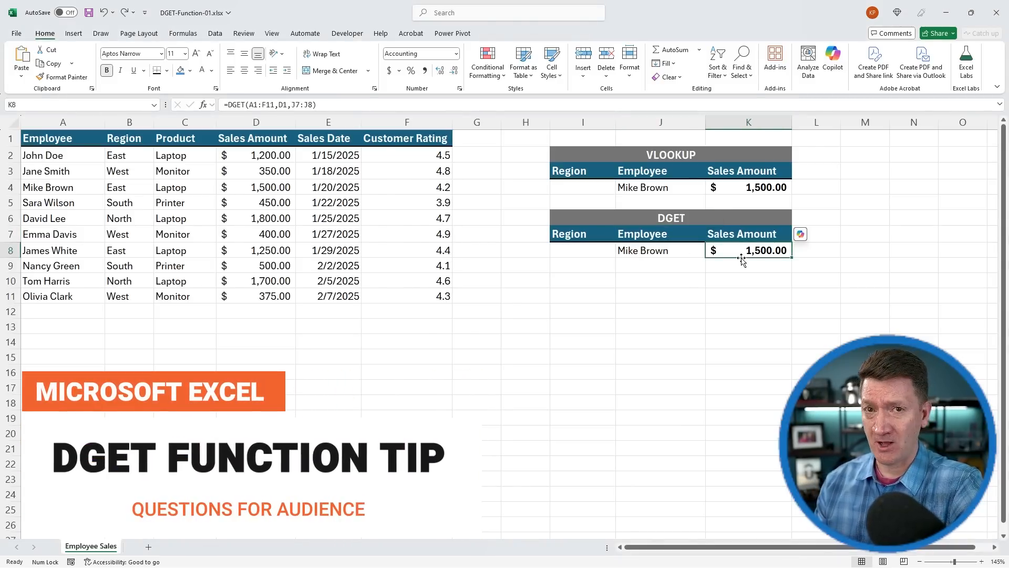
{"action": "double_click", "coordinate": [770, 251]}
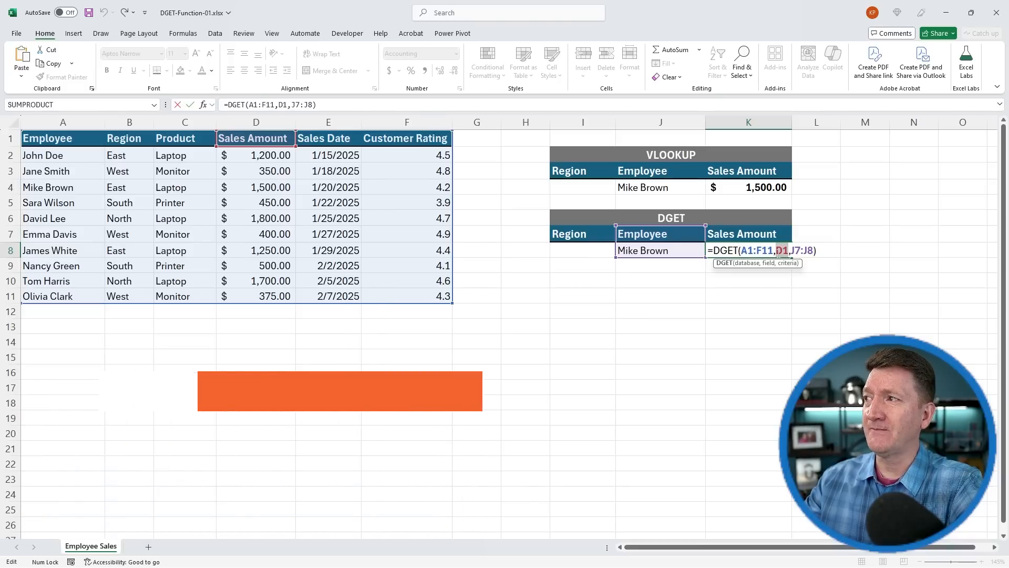
{"action": "left_click", "coordinate": [777, 263]}
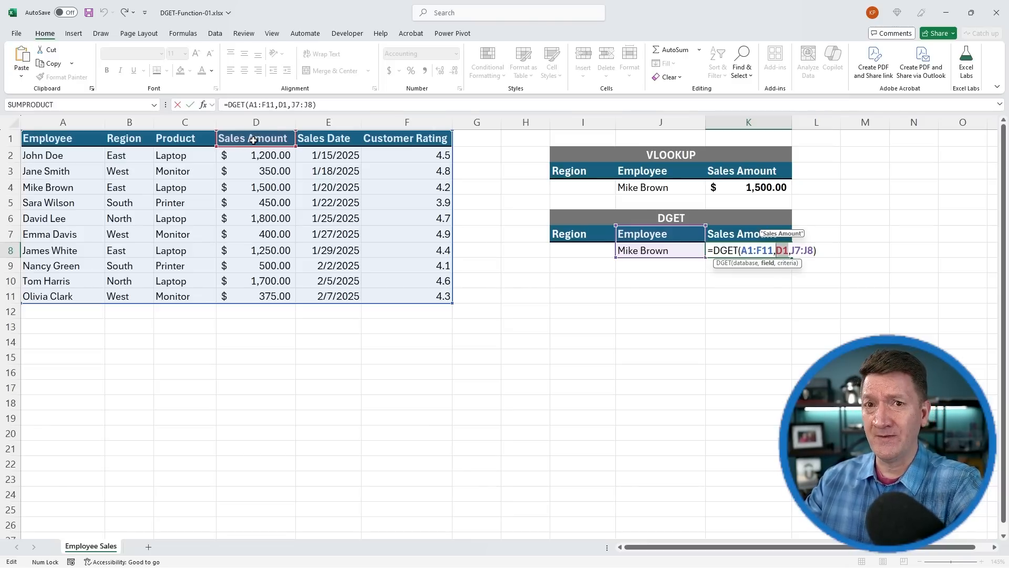
{"action": "key", "text": "ctrl+Return"}
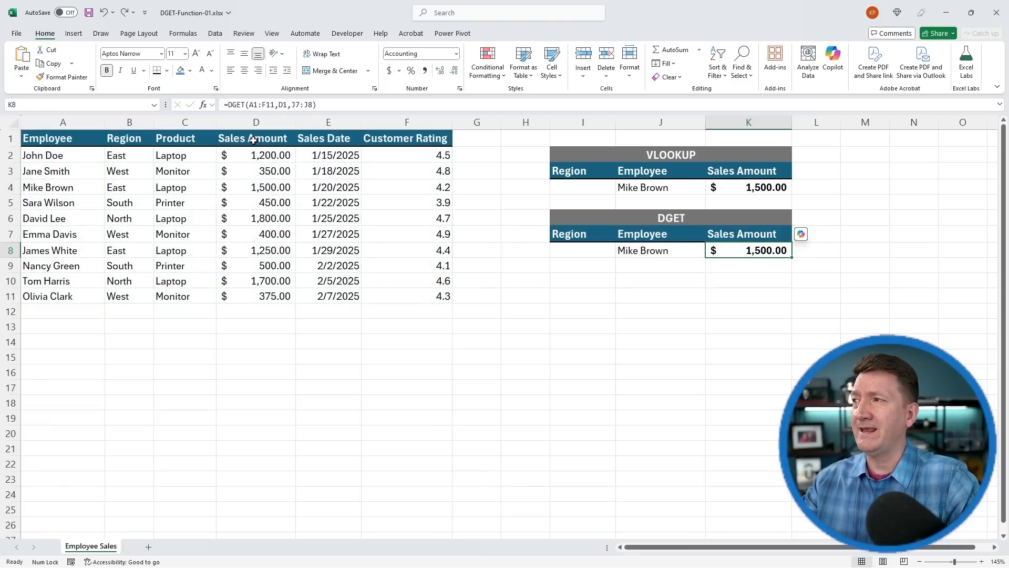
Change the DGET table's output header in K7 to Customer Rating.
{"action": "left_click", "coordinate": [729, 238]}
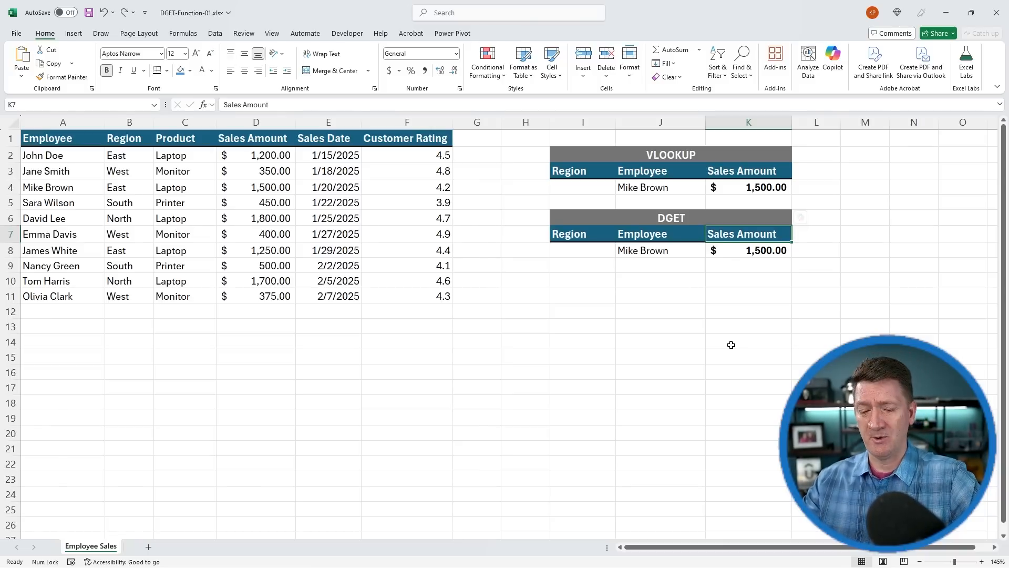
{"action": "type", "text": "Customer R"}
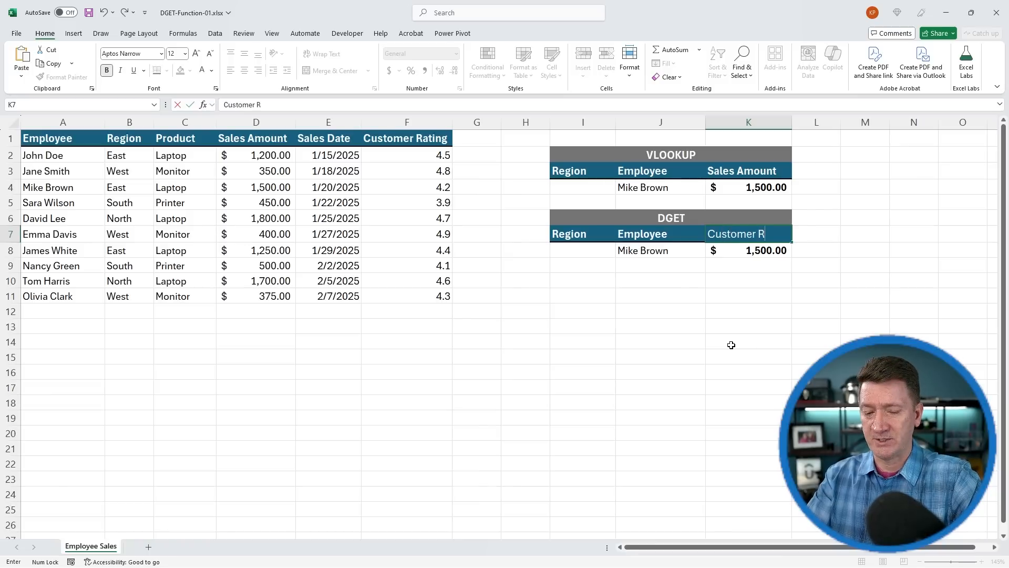
{"action": "type", "text": "ating"}
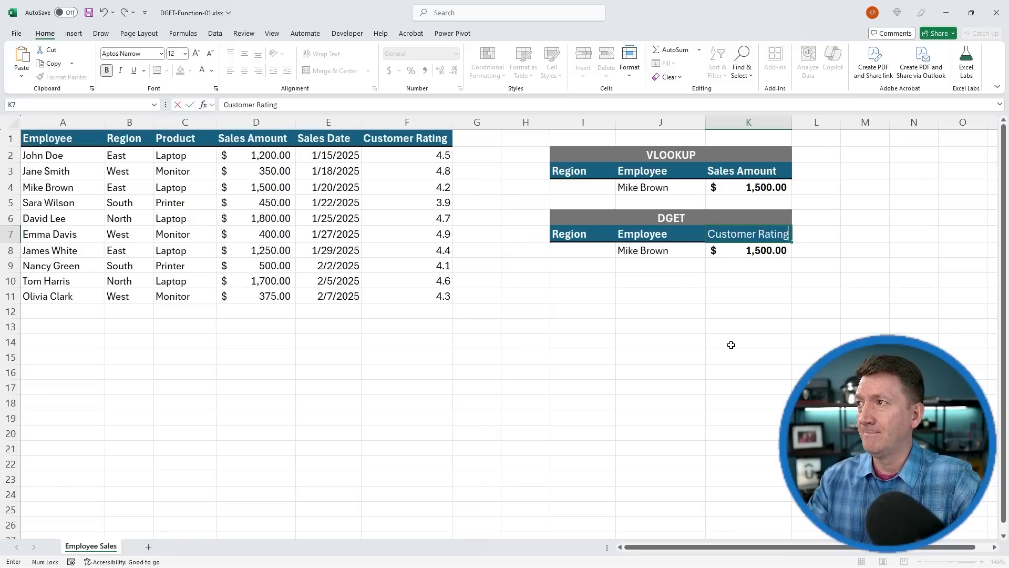
{"action": "key", "text": "Return"}
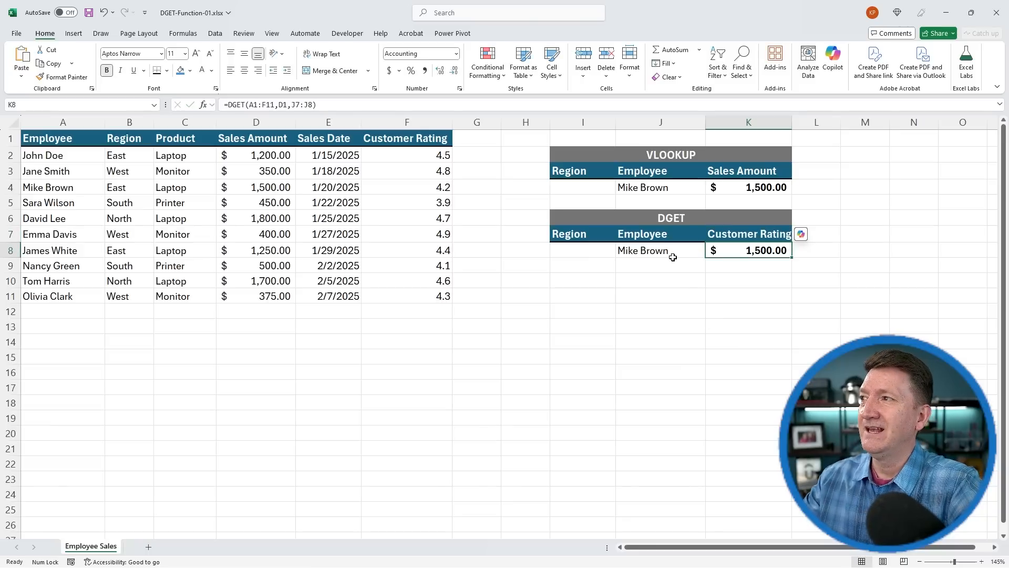
Point the field argument of the DGET formula in K8 to the Customer Rating header in F1.
{"action": "double_click", "coordinate": [726, 251]}
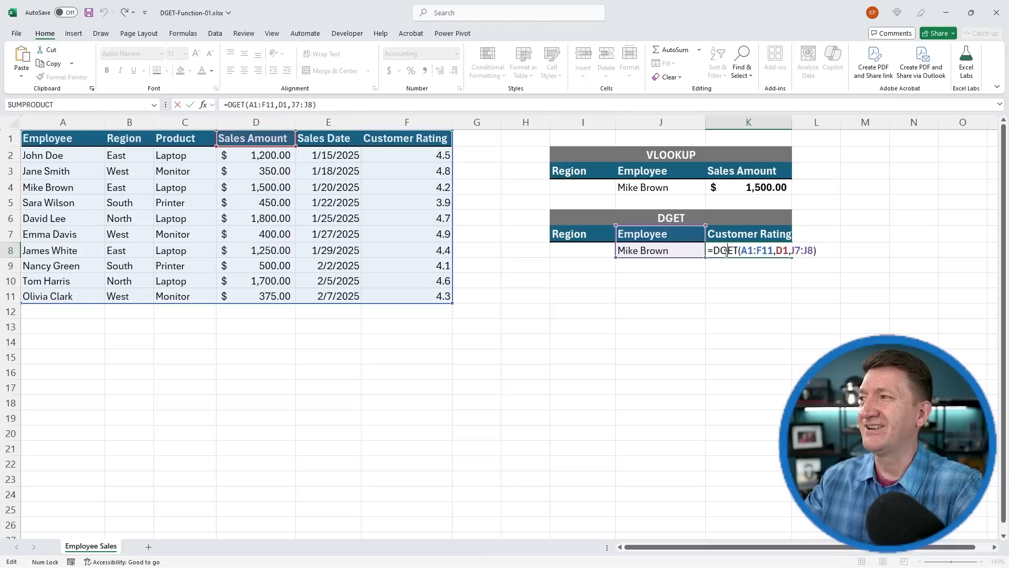
{"action": "double_click", "coordinate": [783, 251]}
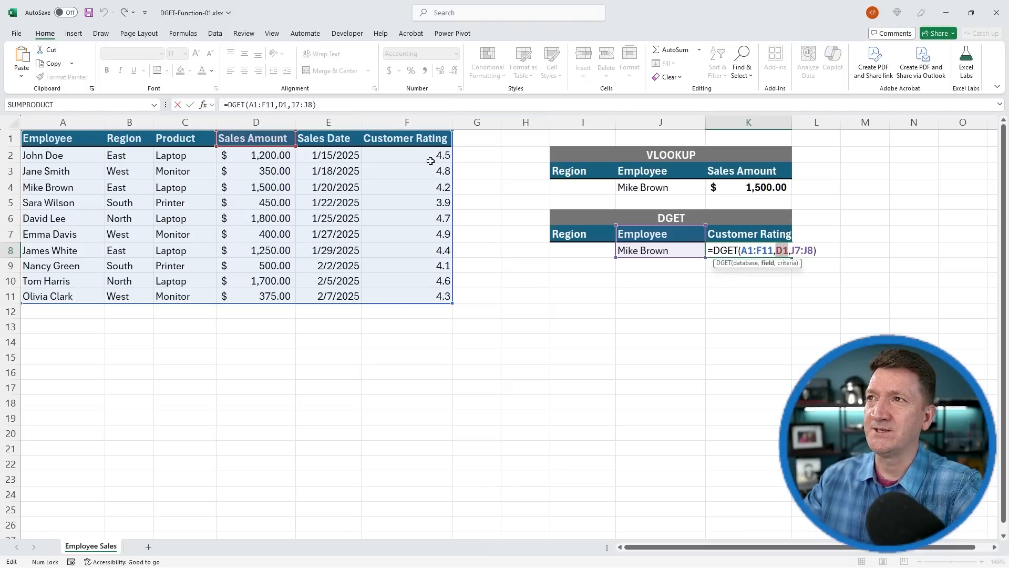
{"action": "left_click", "coordinate": [416, 139]}
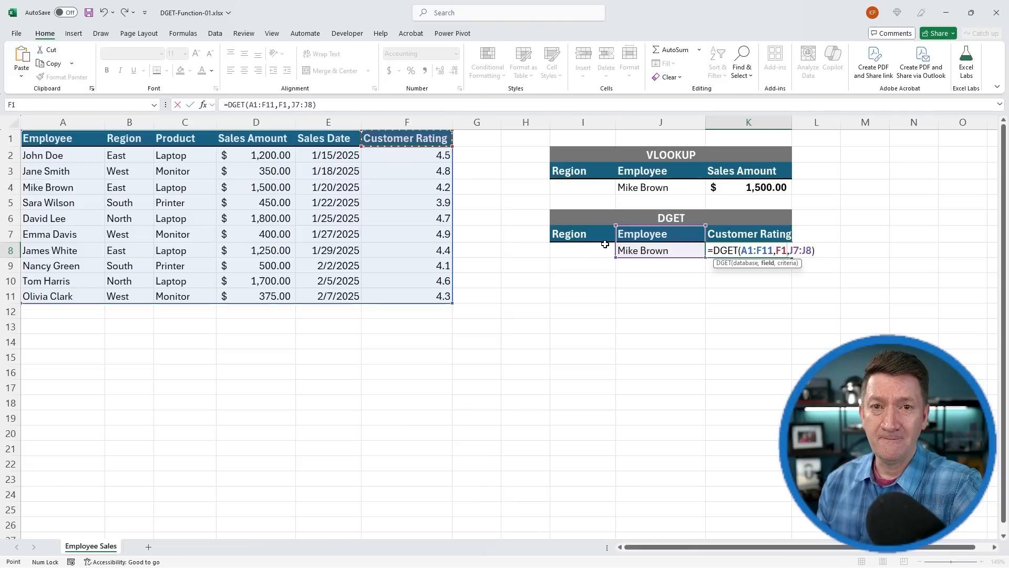
{"action": "key", "text": "Return"}
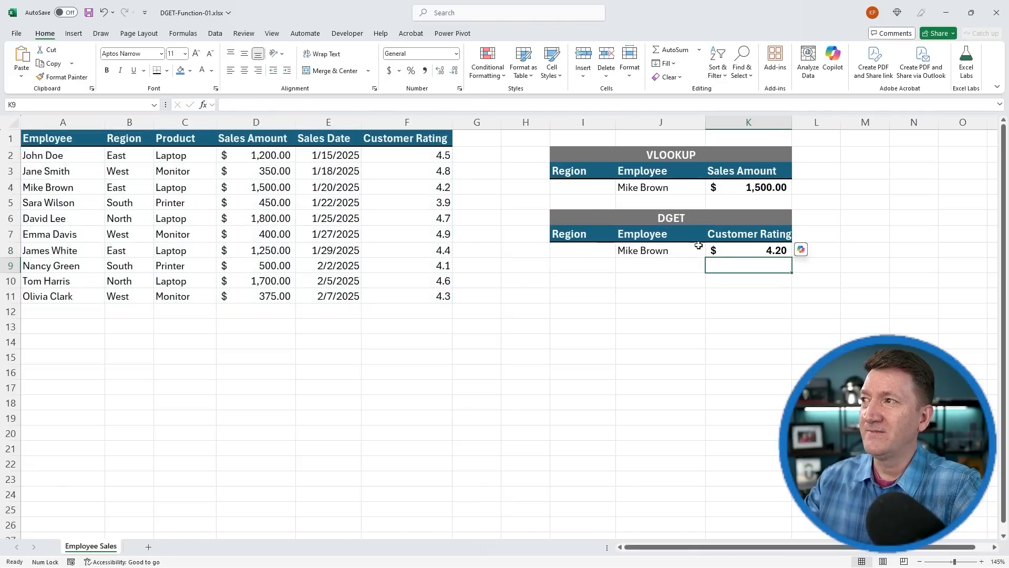
Apply the comma number format to the DGET result in K8 and check it against the rating in F4.
{"action": "key", "text": "Up"}
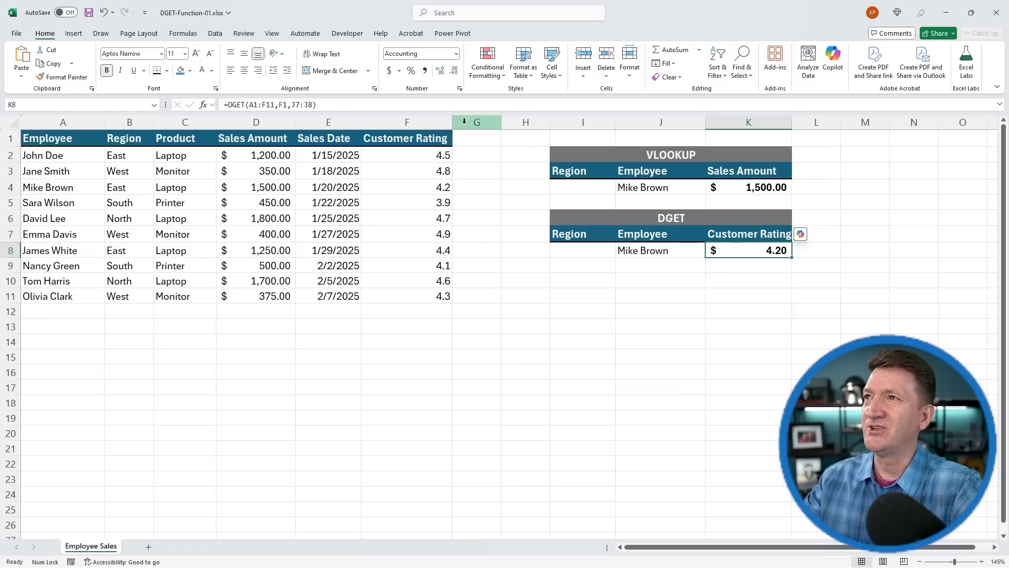
{"action": "left_click", "coordinate": [425, 70]}
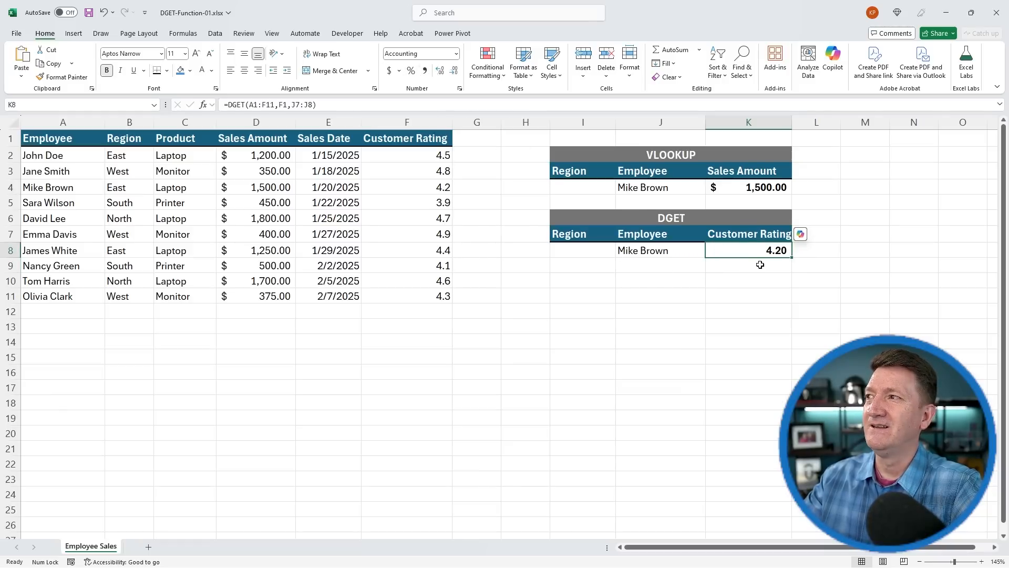
{"action": "left_click", "coordinate": [422, 189]}
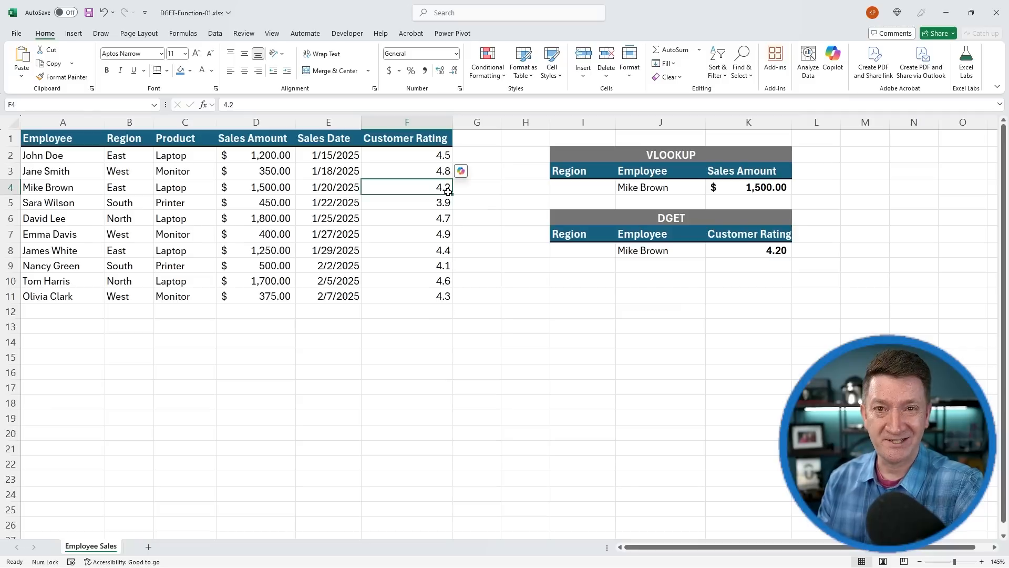
Make the DGET field argument in K8 reference the header cell K7, giving =DGET(A1:F11,K7,J7:J8).
{"action": "left_click", "coordinate": [748, 233]}
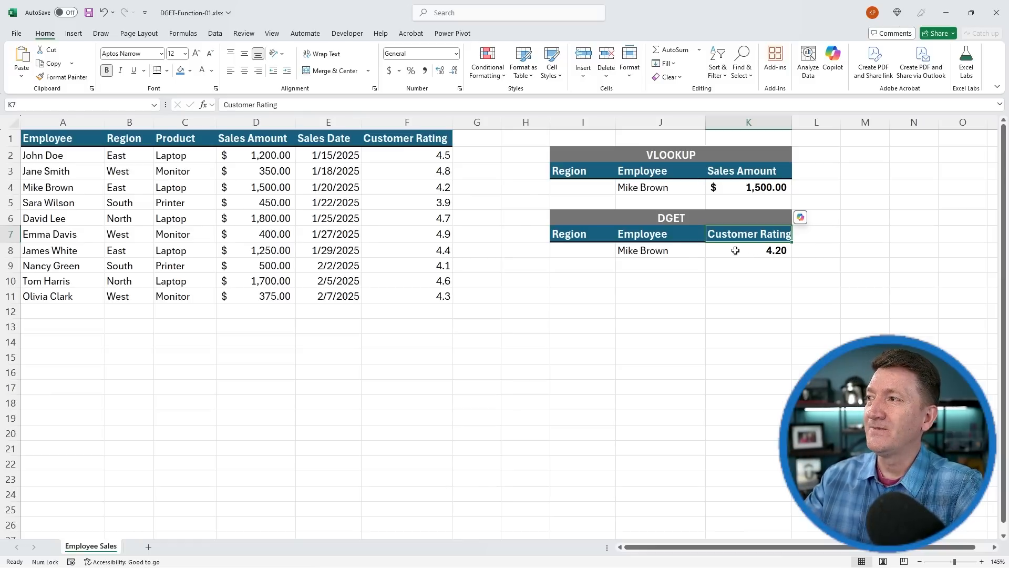
{"action": "double_click", "coordinate": [745, 251]}
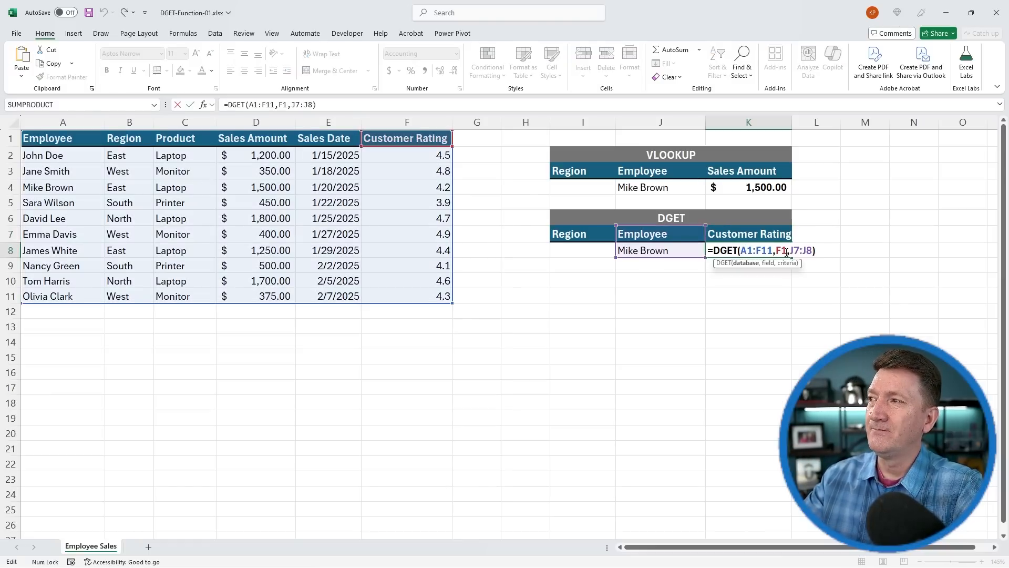
{"action": "left_click_drag", "start_coordinate": [787, 251], "coordinate": [779, 251]}
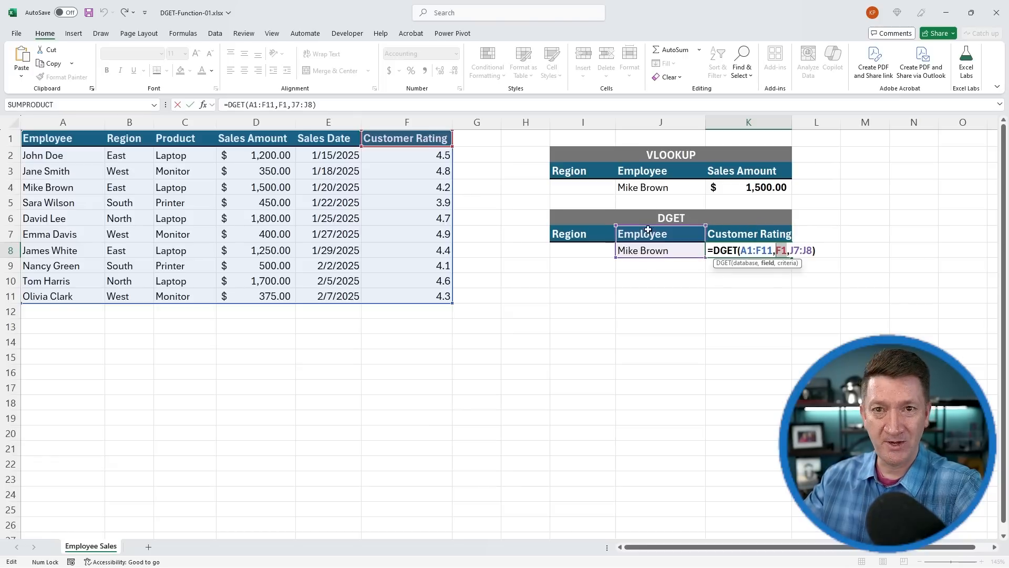
{"action": "left_click", "coordinate": [730, 234]}
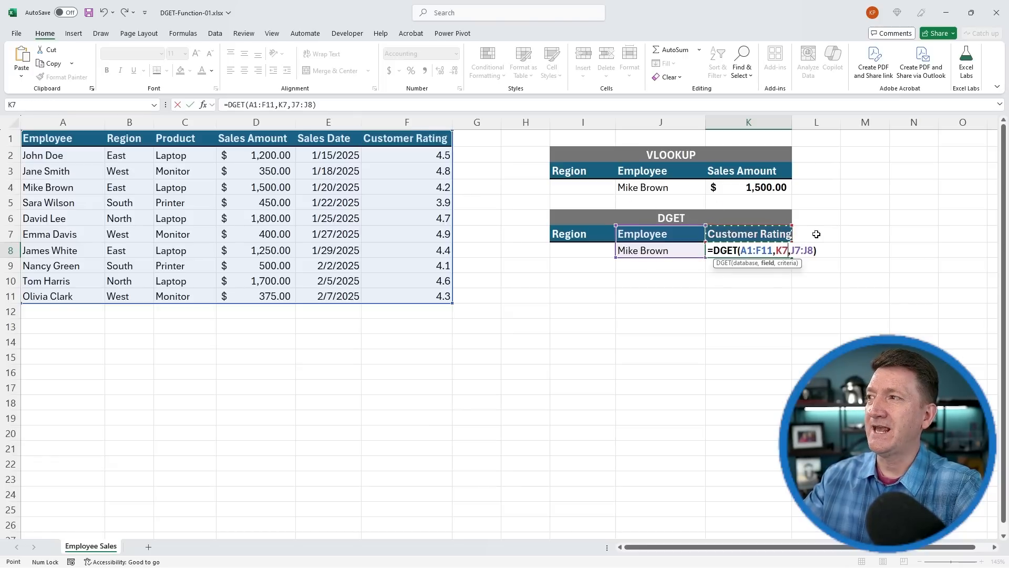
{"action": "key", "text": "Return"}
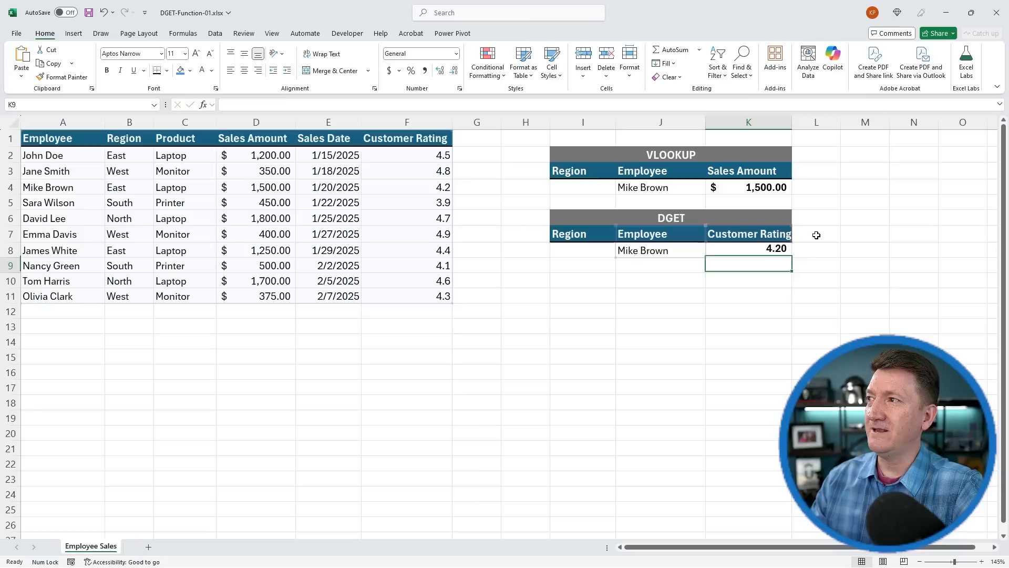
{"action": "left_click", "coordinate": [762, 249]}
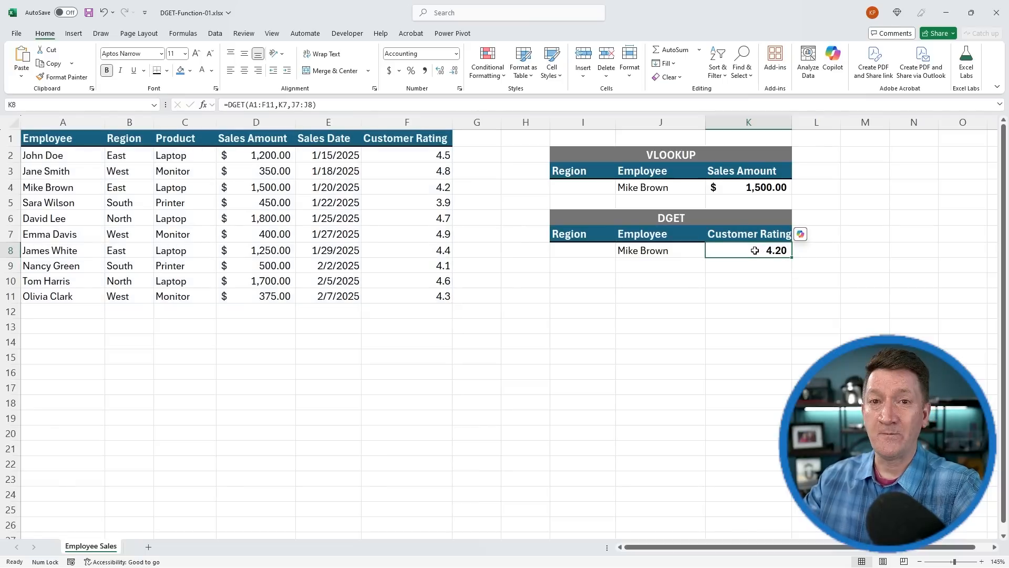
Change the header in K7 to Sales Amount so that DGET returns that field.
{"action": "left_click", "coordinate": [739, 236]}
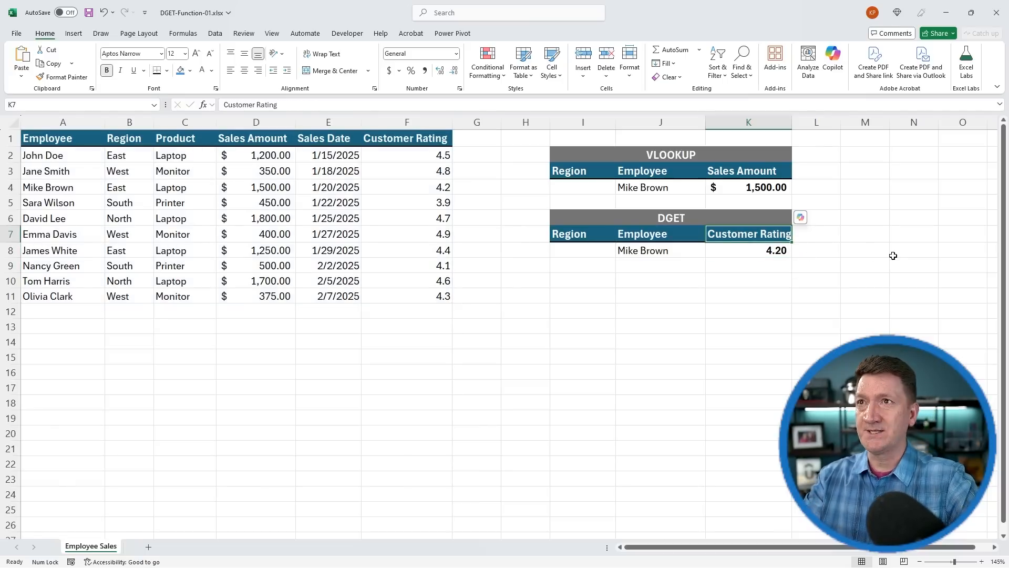
{"action": "type", "text": "SA"}
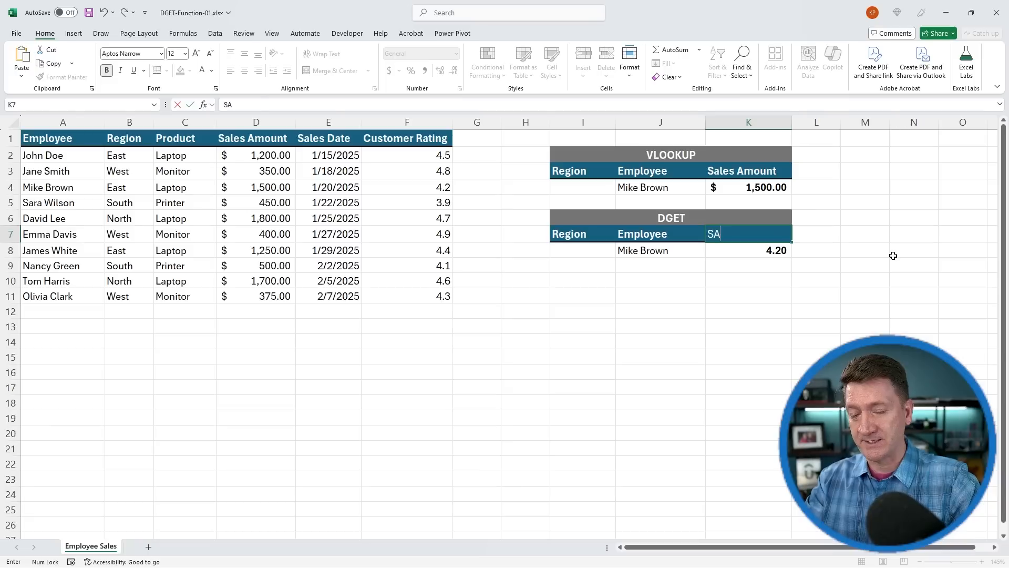
{"action": "key", "text": "BackSpace"}
{"action": "type", "text": "ales "}
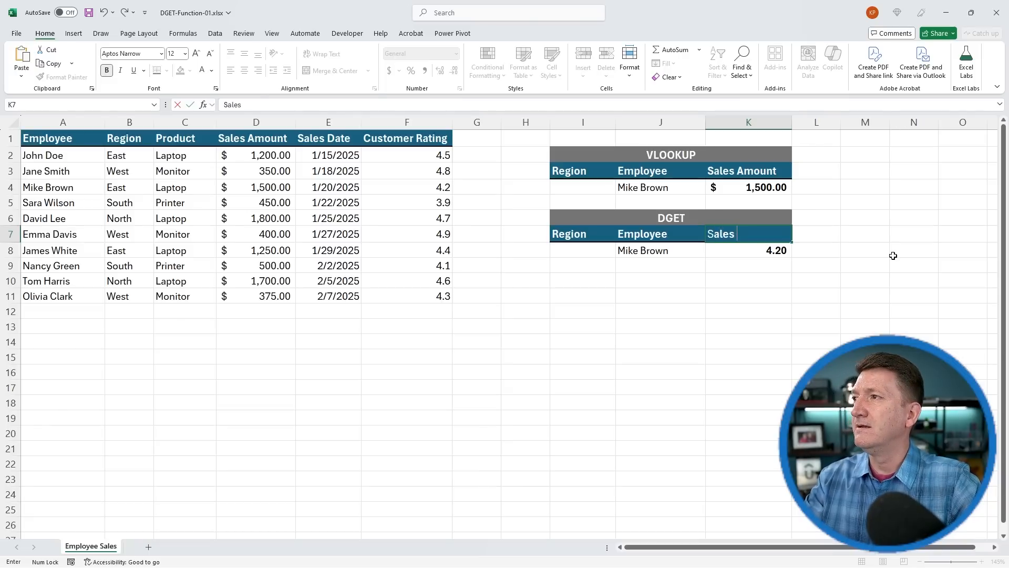
{"action": "type", "text": "Amount"}
{"action": "key", "text": "Return"}
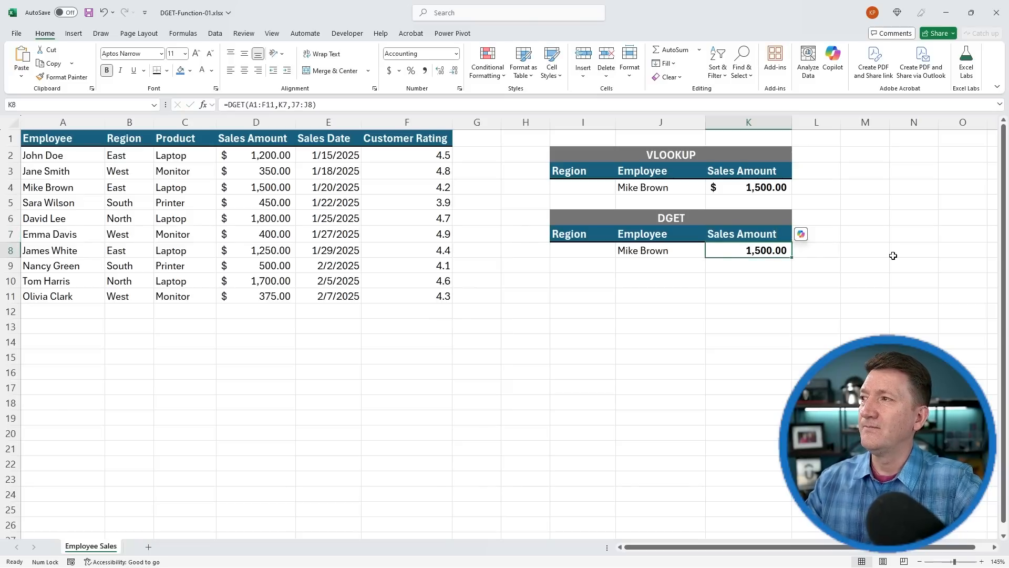
Change the header in K7 to Product so that DGET returns the employee's product.
{"action": "left_click", "coordinate": [738, 233]}
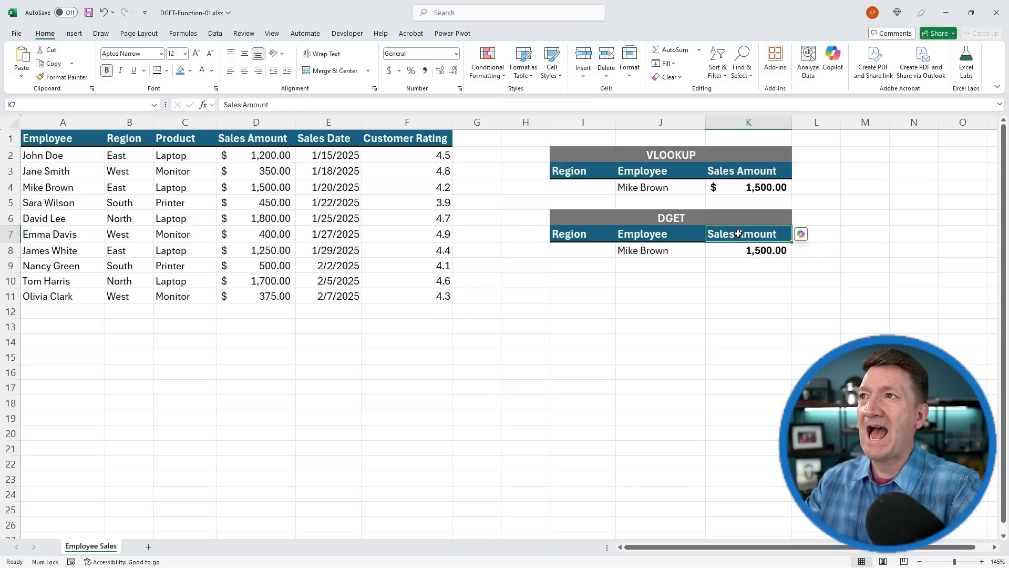
{"action": "type", "text": "Product"}
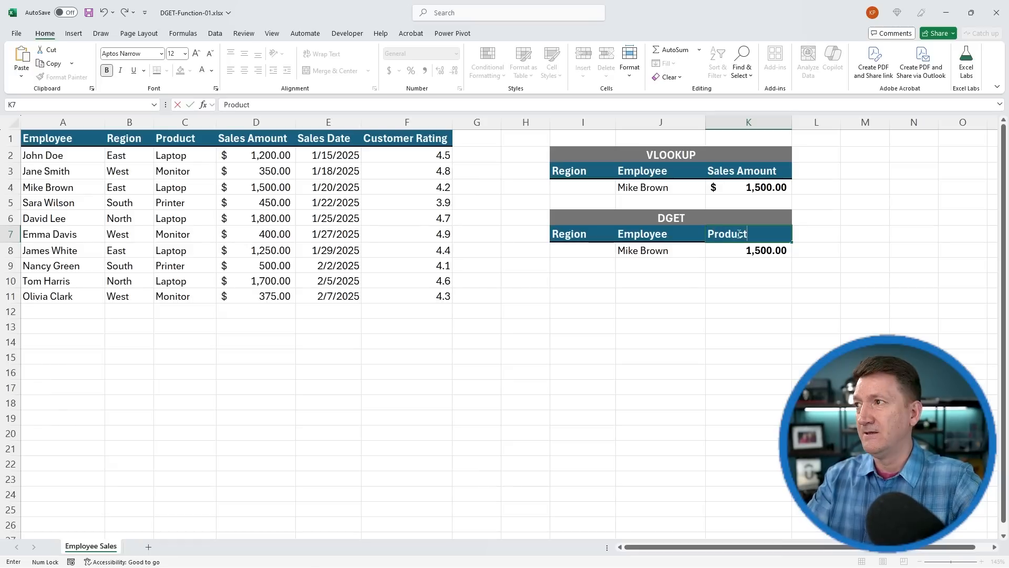
{"action": "key", "text": "Return"}
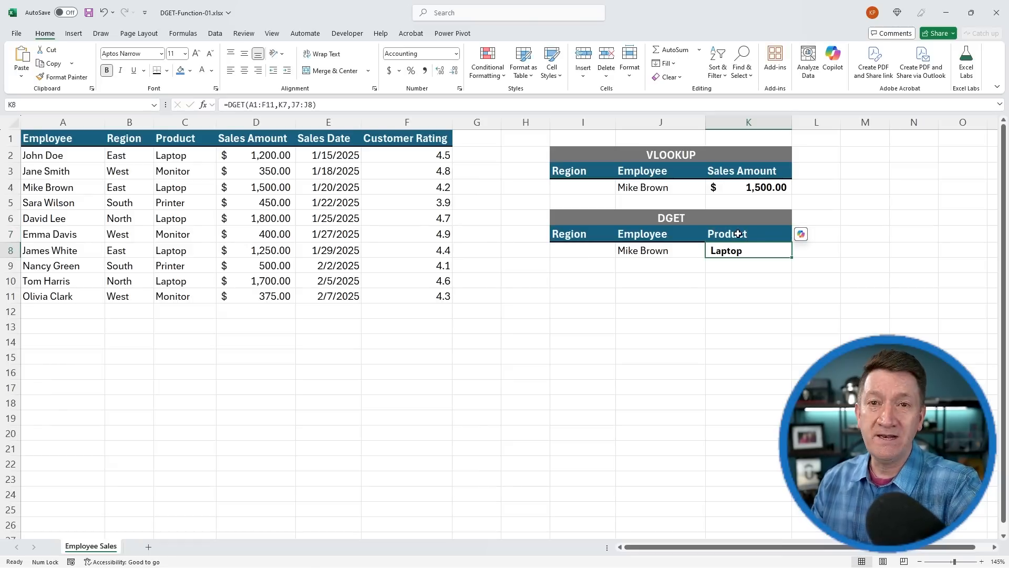
{"action": "key", "text": "Up"}
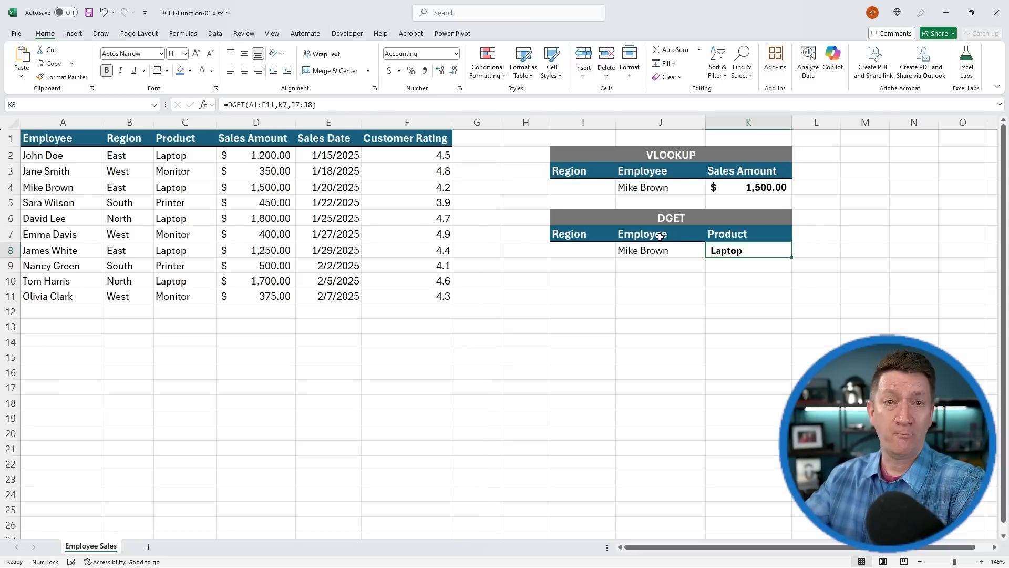
Review the criteria range J7:J8 and replace the employee name in A10 with the name in J8 to create a duplicate.
{"action": "left_click_drag", "start_coordinate": [659, 236], "coordinate": [647, 251]}
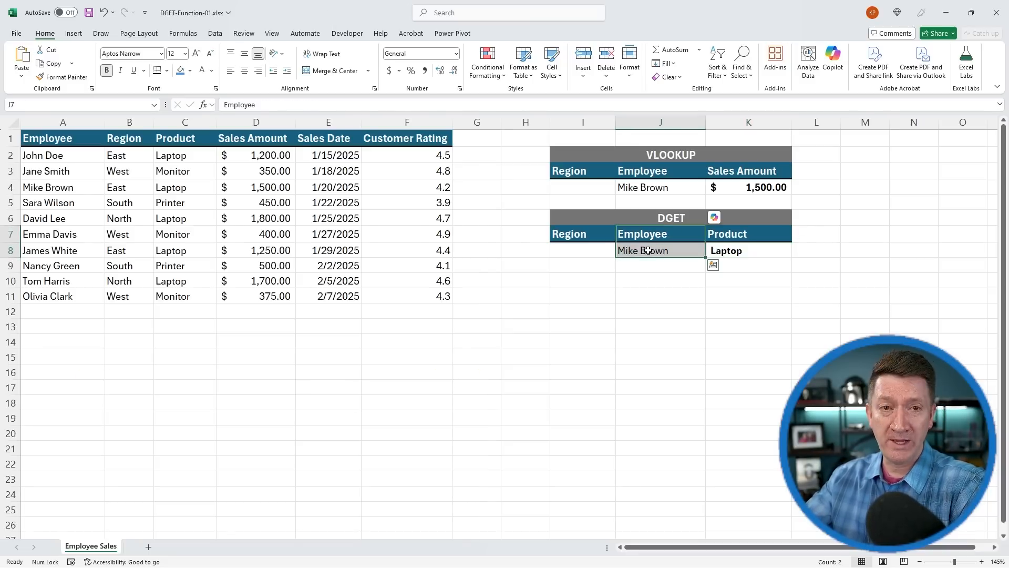
{"action": "left_click", "coordinate": [738, 240]}
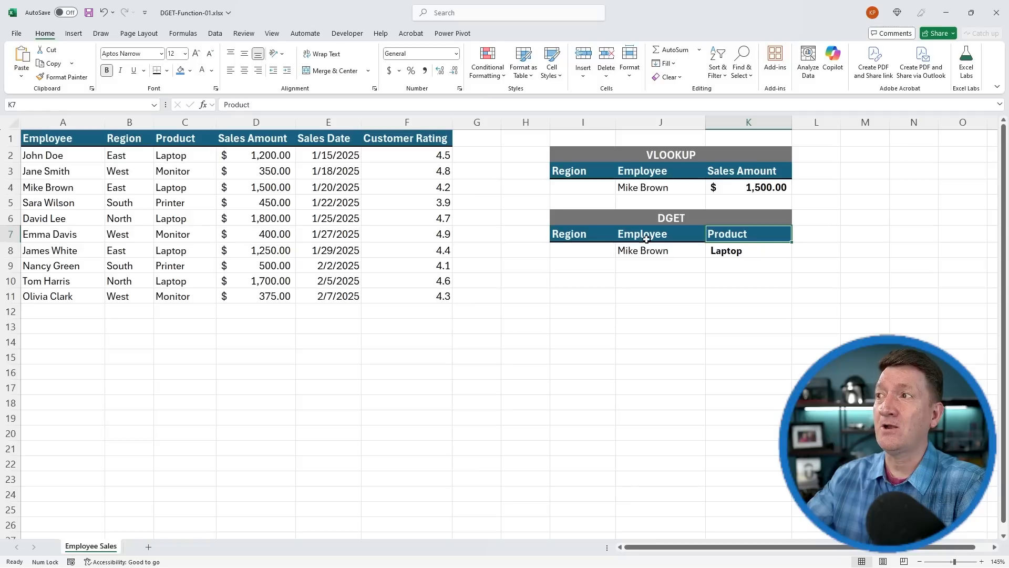
{"action": "left_click_drag", "start_coordinate": [648, 236], "coordinate": [647, 250]}
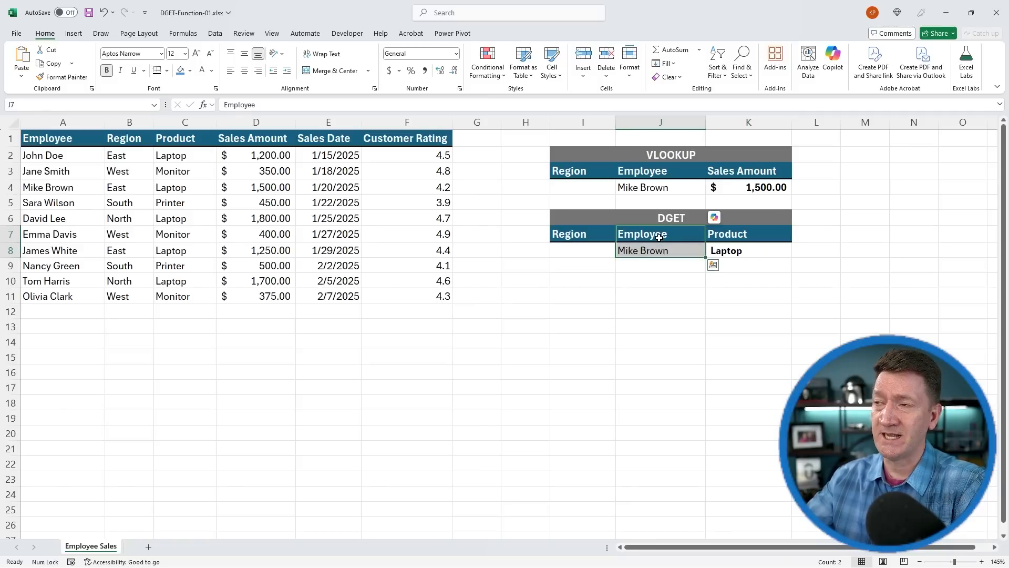
{"action": "left_click", "coordinate": [46, 280]}
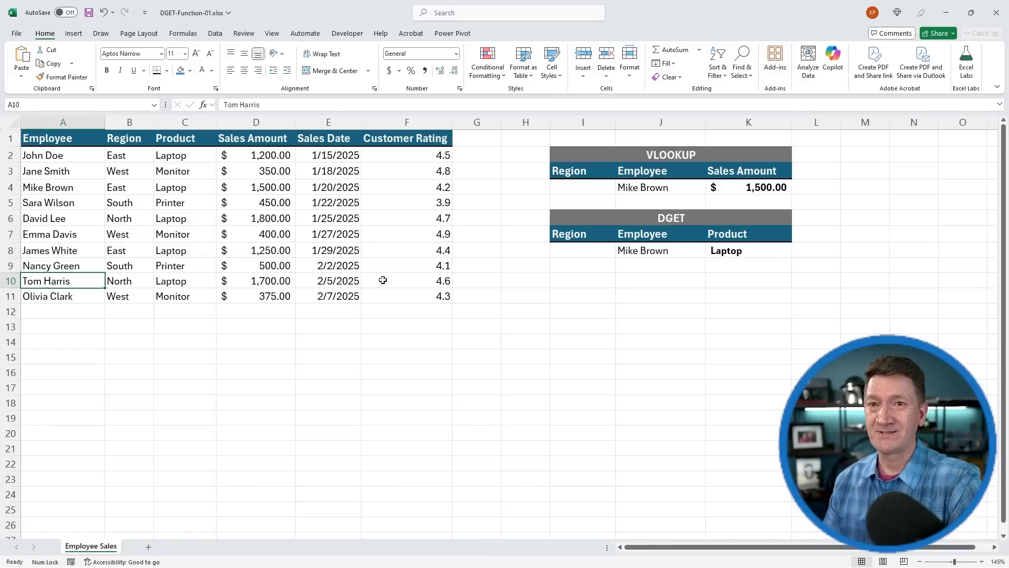
{"action": "type", "text": "Mike Brown"}
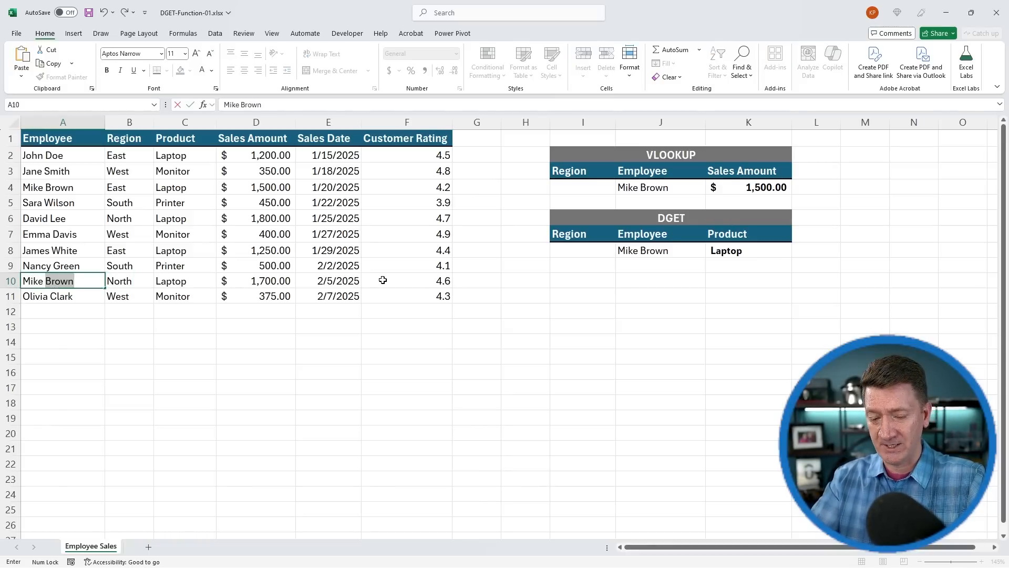
{"action": "key", "text": "Tab"}
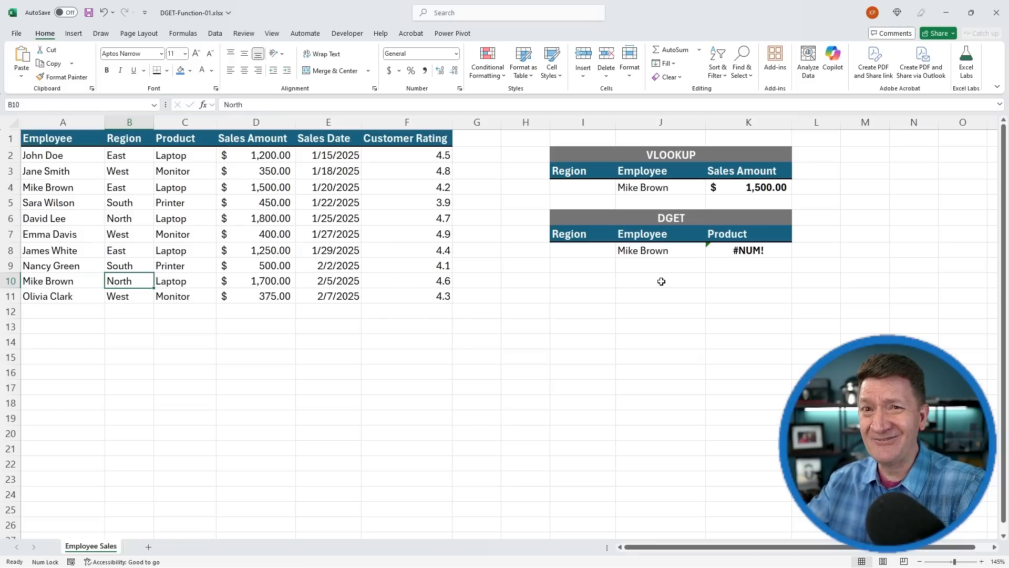
Check the DGET result and the duplicate employee row, and enter East as the Region criterion in I8.
{"action": "left_click", "coordinate": [747, 252]}
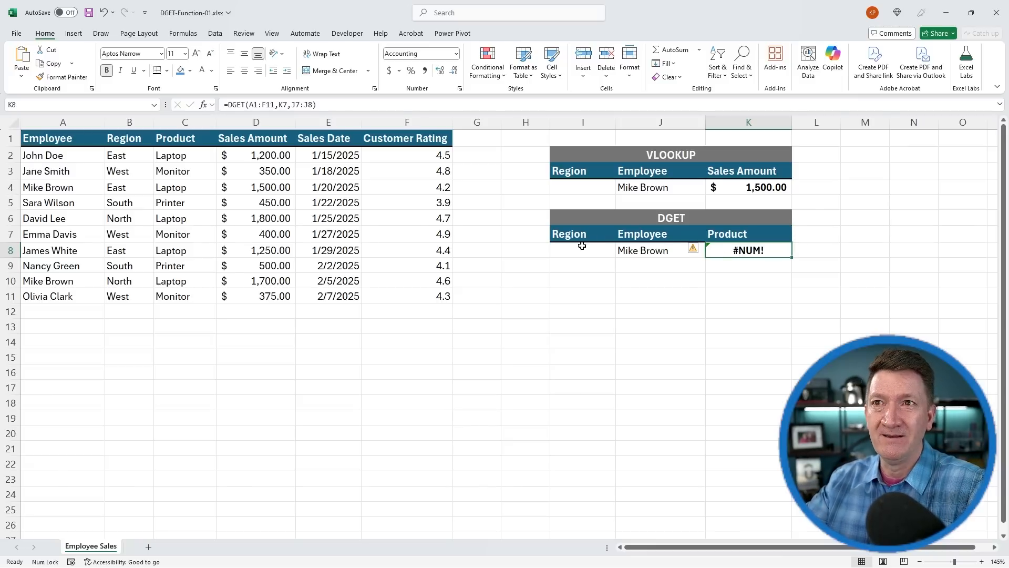
{"action": "left_click", "coordinate": [82, 283]}
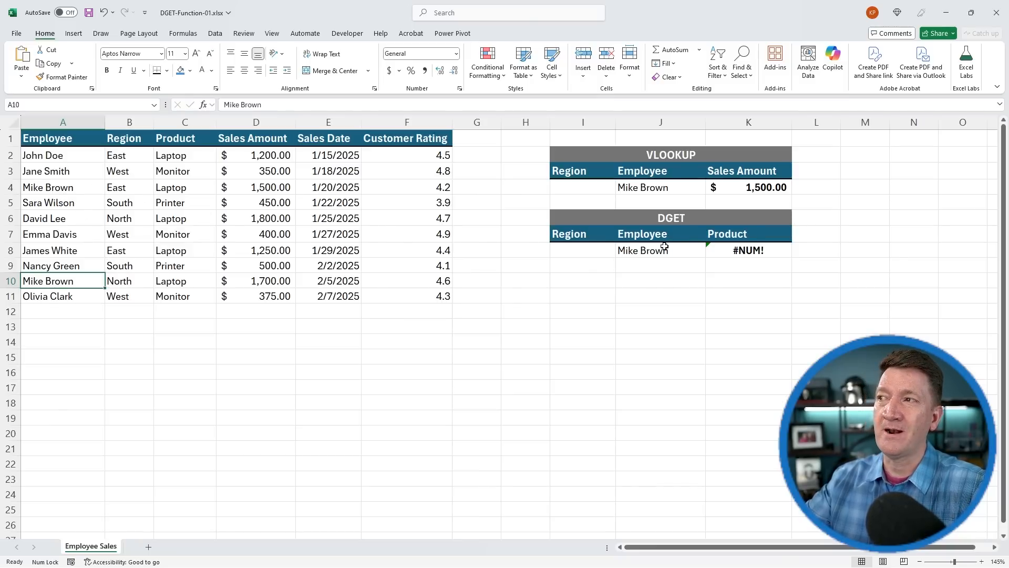
{"action": "left_click", "coordinate": [582, 251]}
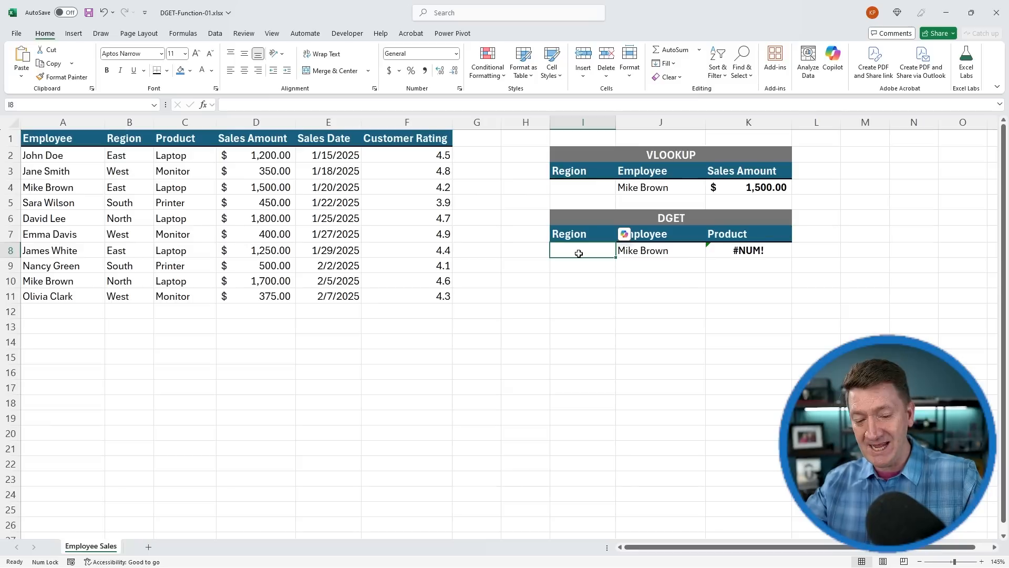
{"action": "type", "text": "East"}
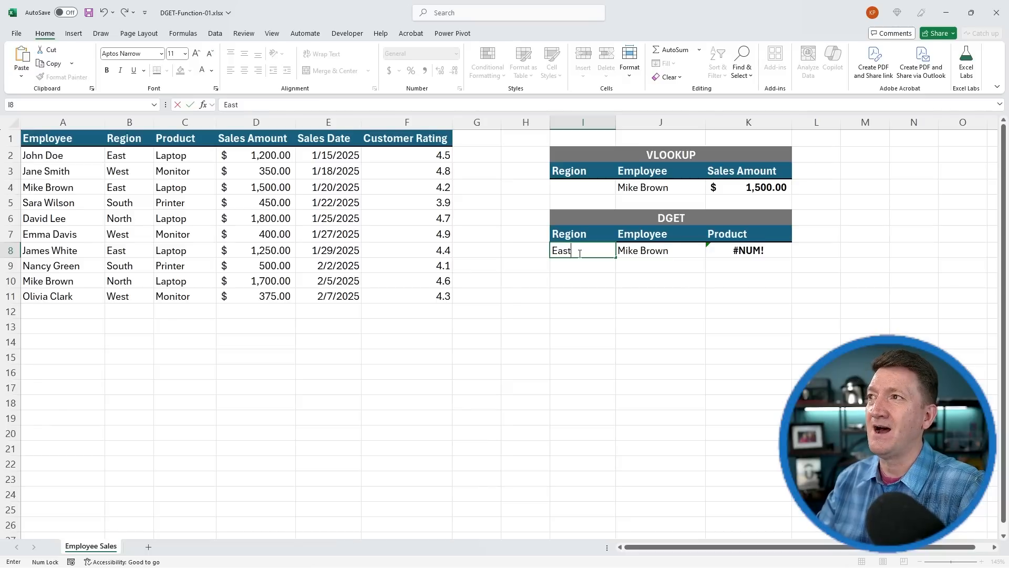
{"action": "key", "text": "Return"}
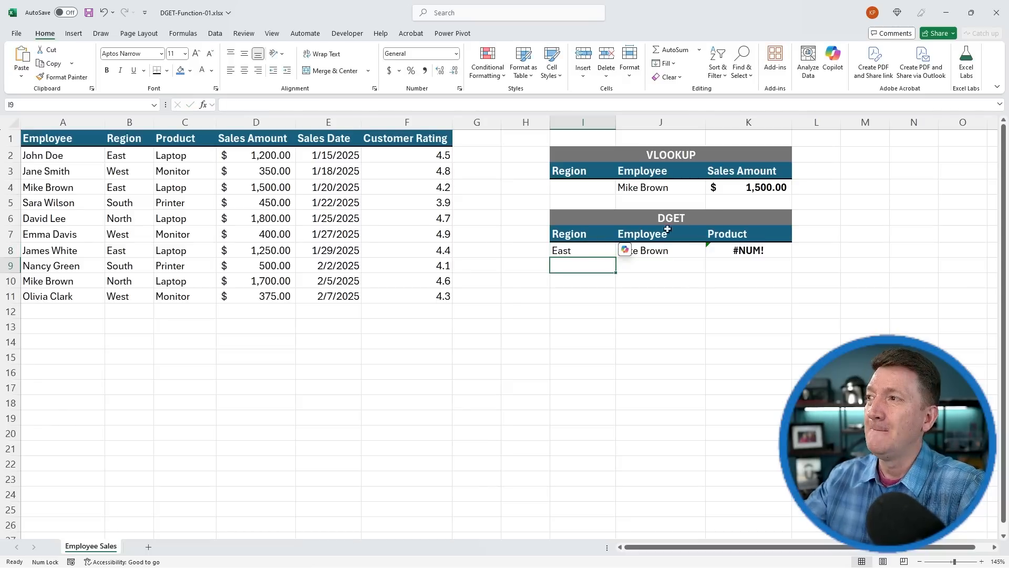
Extend the DGET criteria range in K8 to include the Region column, giving =DGET(A1:F11,K7,I7:J8).
{"action": "double_click", "coordinate": [741, 251]}
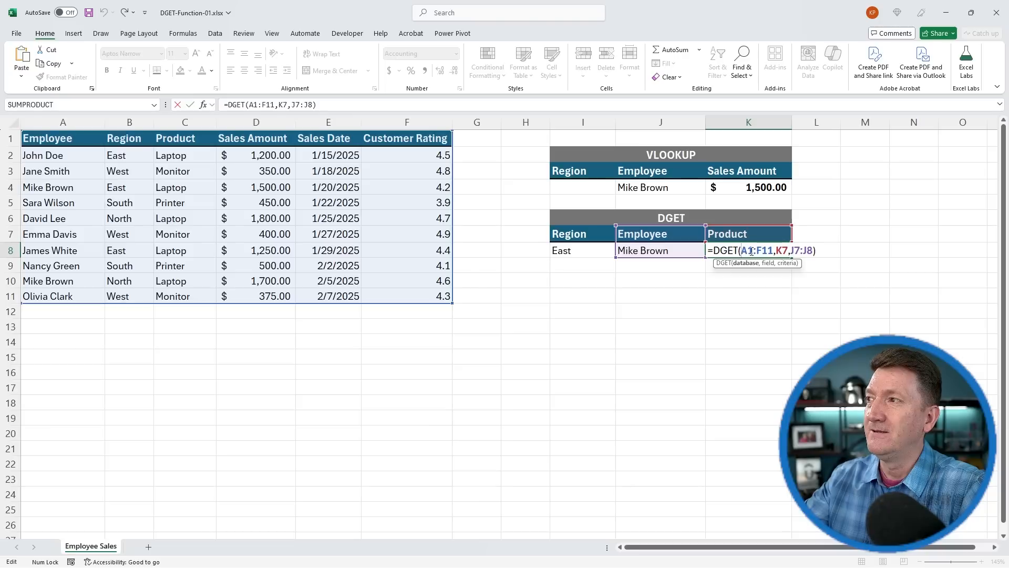
{"action": "left_click_drag", "start_coordinate": [814, 251], "coordinate": [792, 251]}
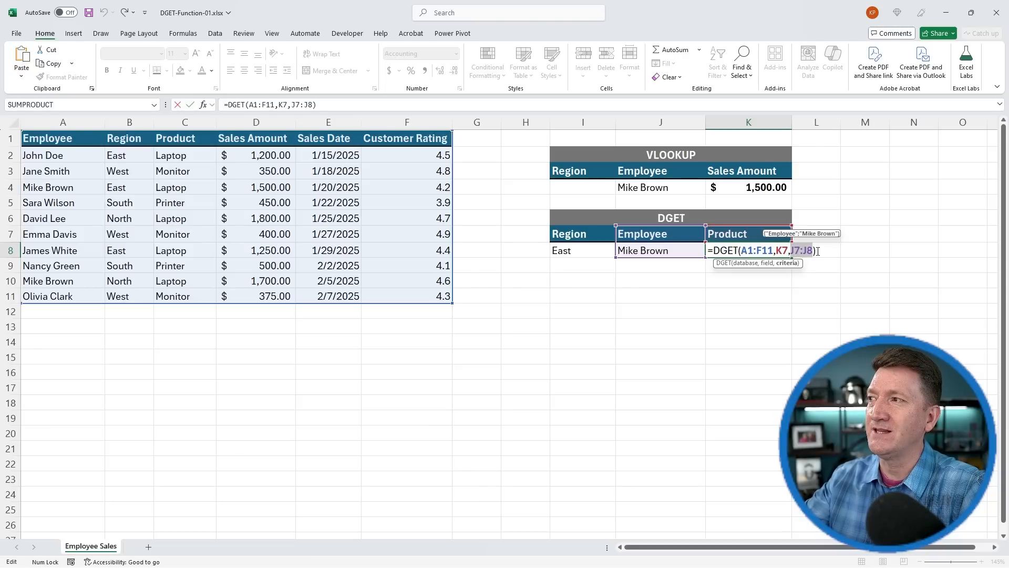
{"action": "left_click", "coordinate": [578, 232]}
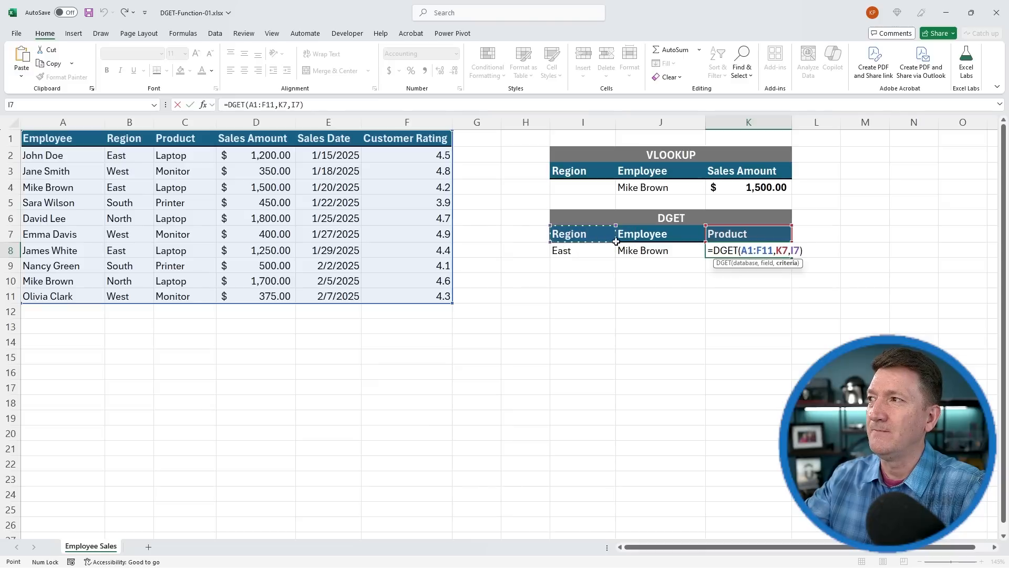
{"action": "left_click_drag", "start_coordinate": [616, 242], "coordinate": [628, 248]}
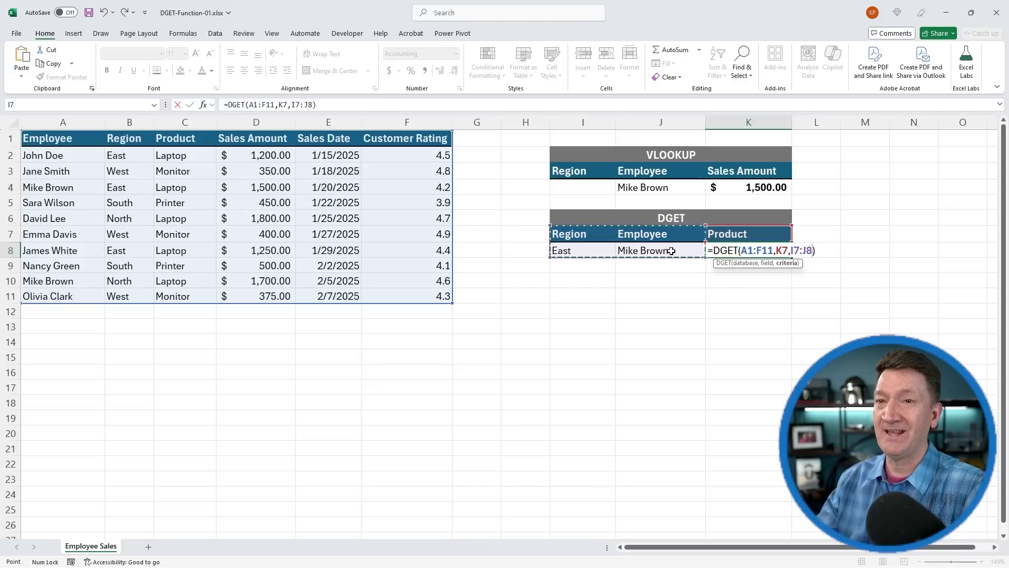
{"action": "key", "text": "Return"}
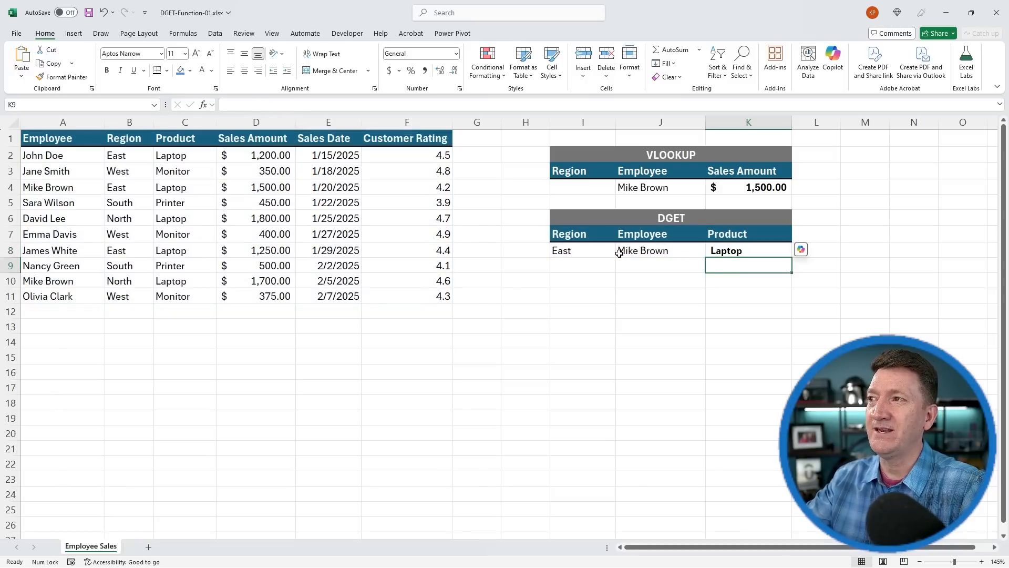
{"action": "left_click", "coordinate": [719, 251]}
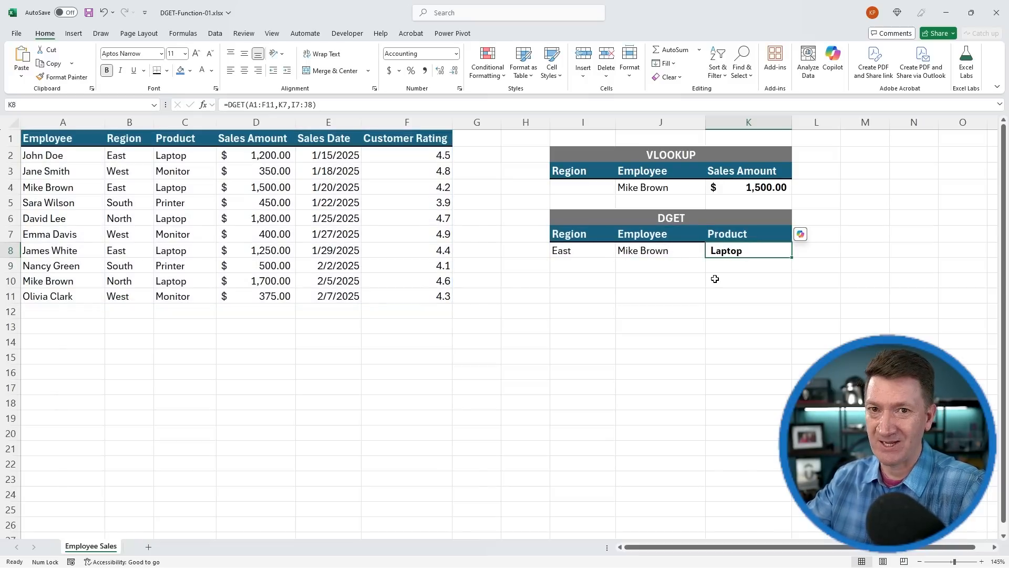
Change the DGET Region criterion in I8 to North.
{"action": "left_click", "coordinate": [601, 250]}
{"action": "type", "text": "No"}
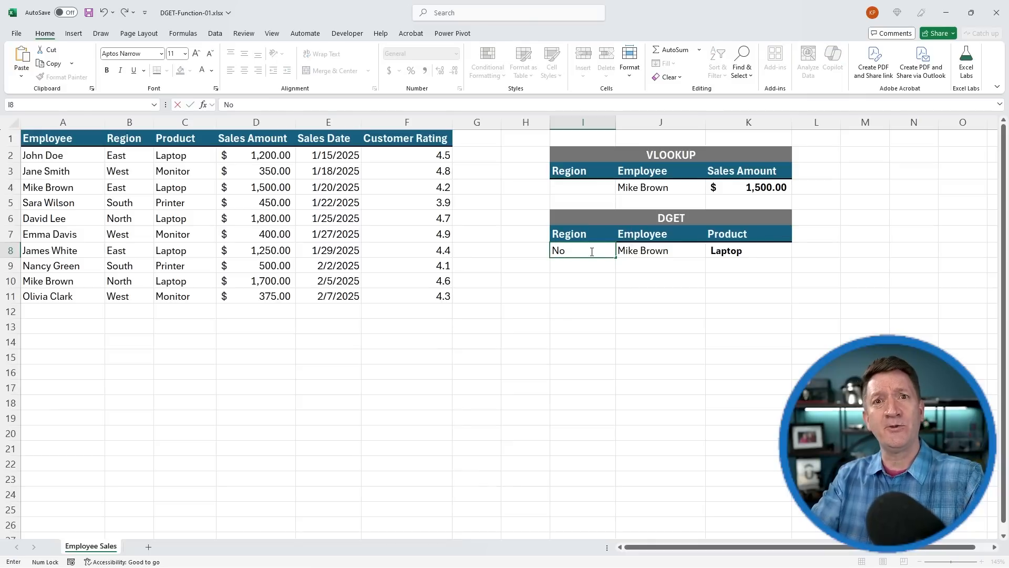
{"action": "type", "text": "rth"}
{"action": "key", "text": "Return"}
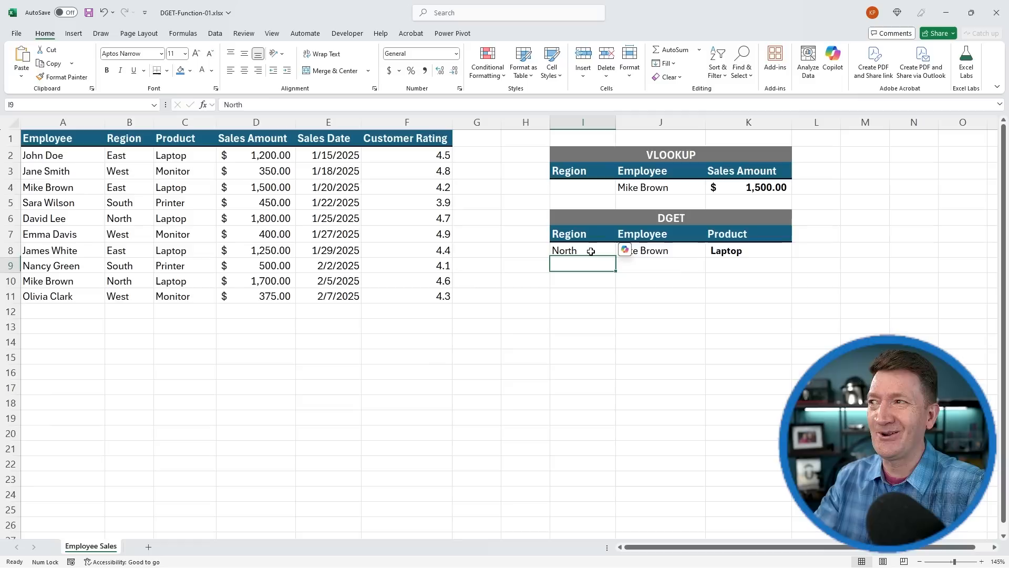